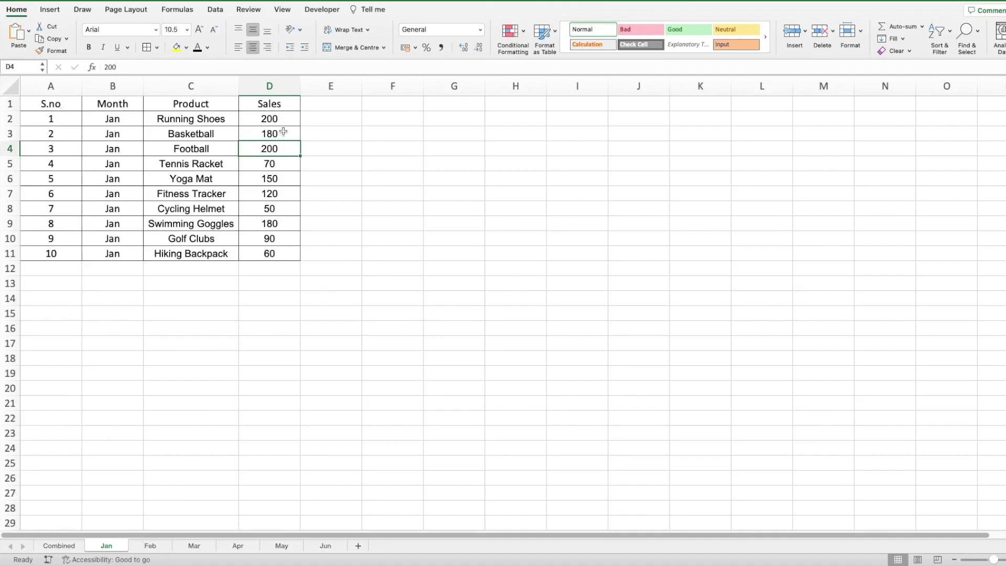
Step: Review the Feb, Mar and Apr sheets' product sales, ending on the Apr sheet
left_click(160, 547)
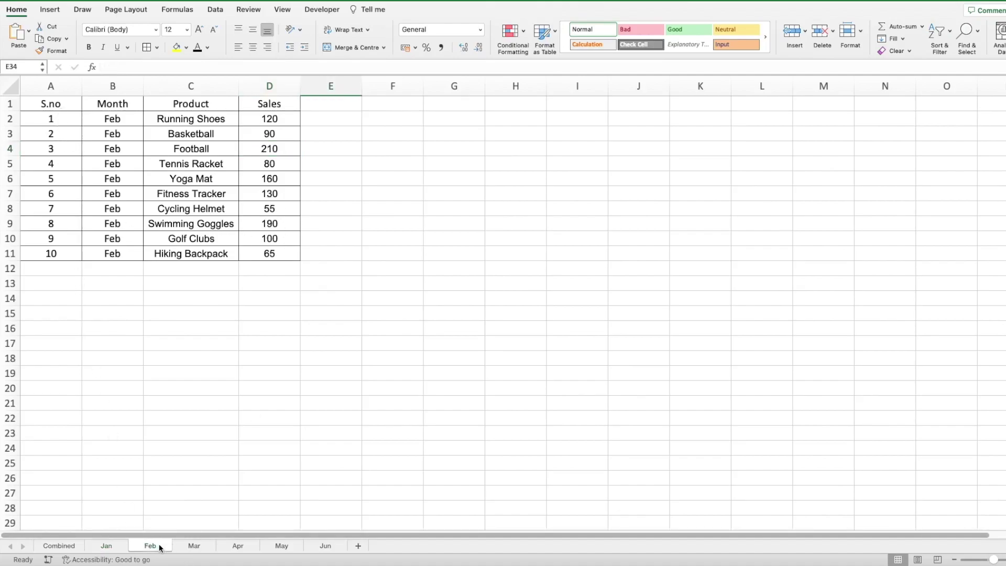
left_click(194, 547)
left_click(237, 546)
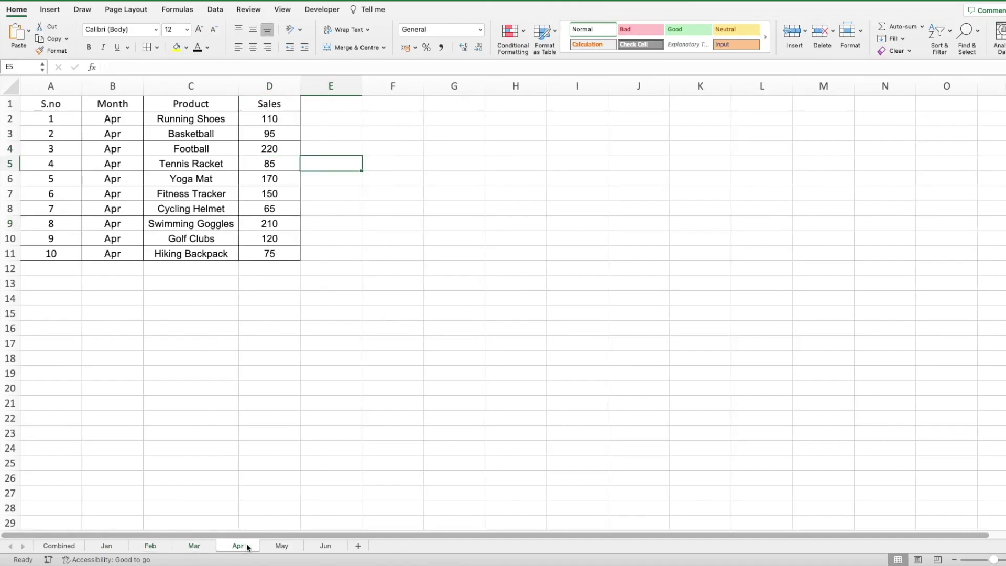
Step: Preview the finished Combined sheet's stacked list A1:D19 and month table G1:M11
left_click(64, 546)
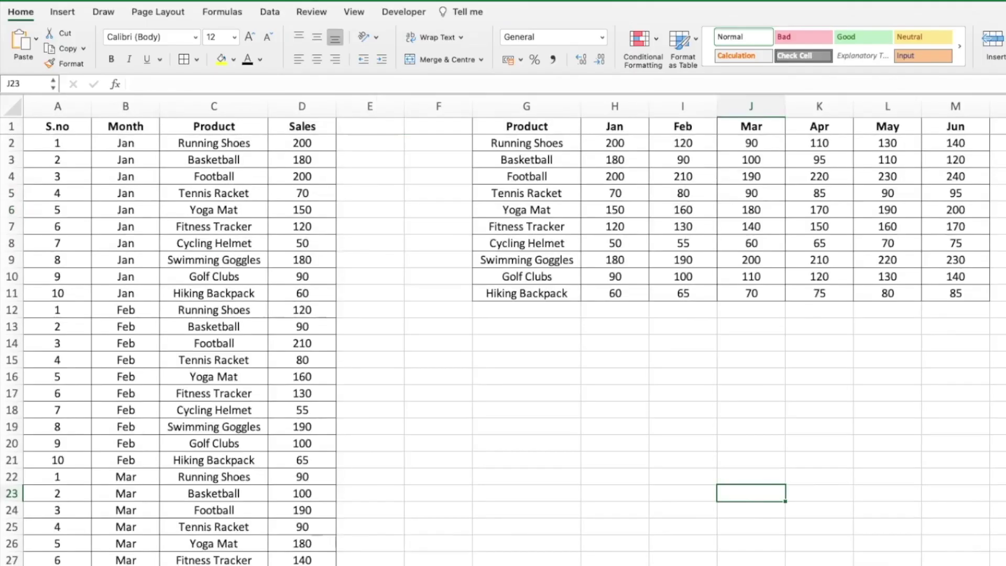
left_click_drag(63, 126, 299, 440)
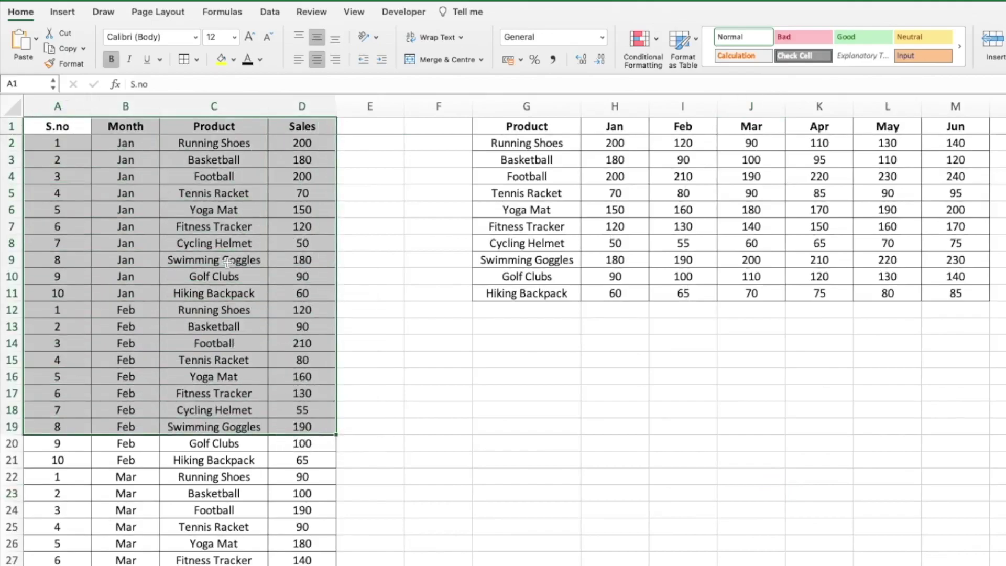
left_click(150, 387)
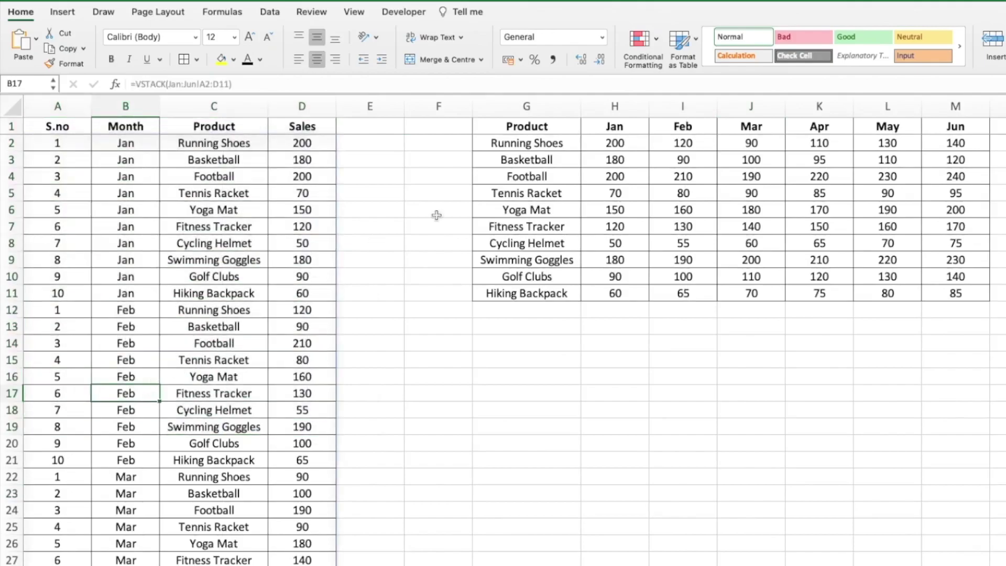
left_click_drag(526, 126, 954, 288)
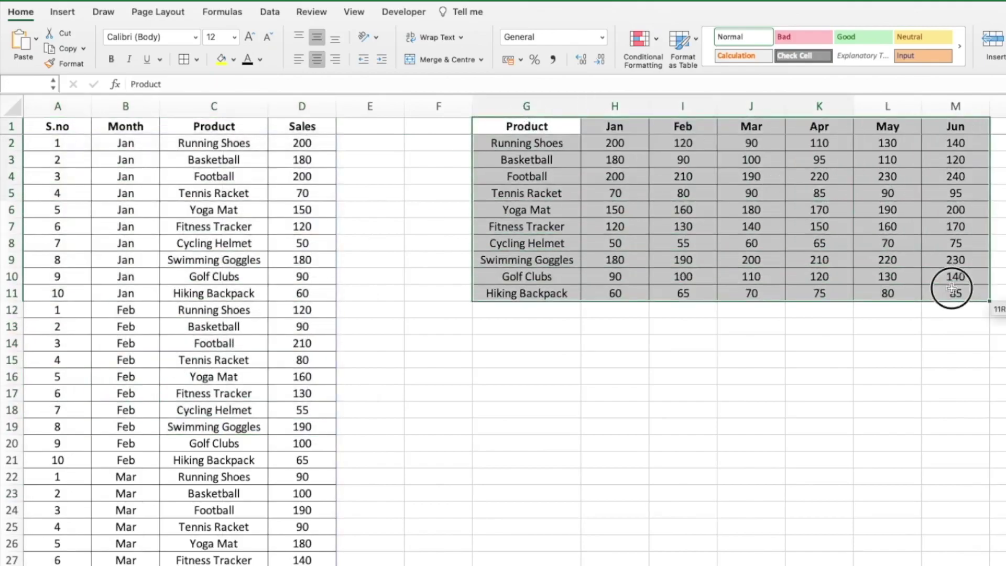
left_click(862, 344)
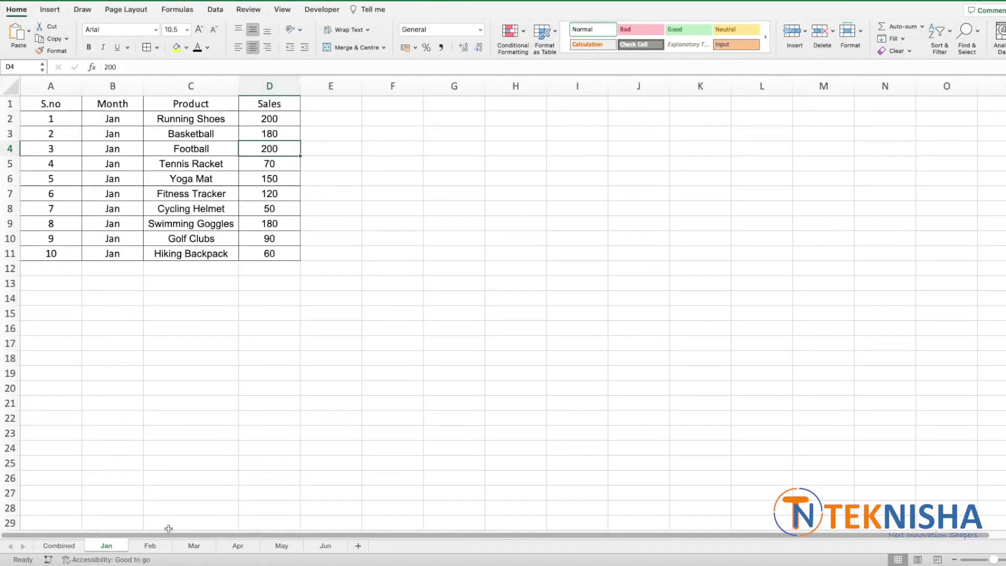
Step: Copy the Jan table A1:D11 into Combined!A1 and autofit column C for product names
left_click(393, 223)
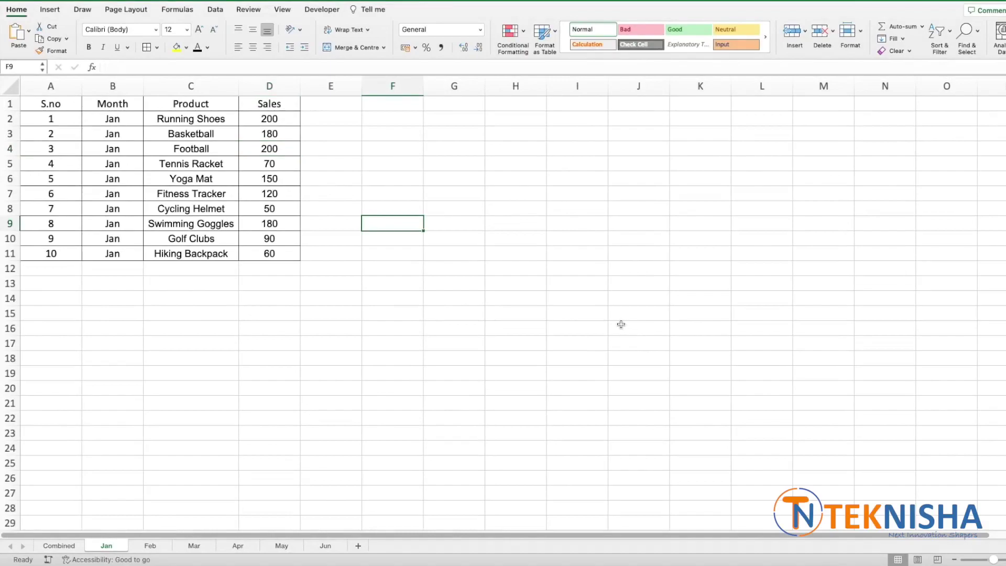
left_click_drag(73, 105, 264, 253)
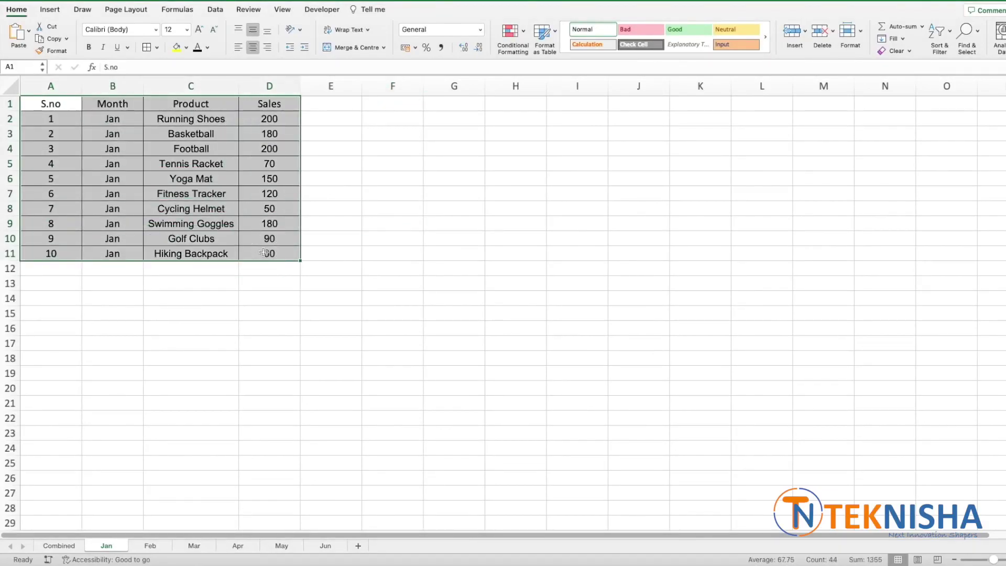
key("super+c")
left_click(68, 546)
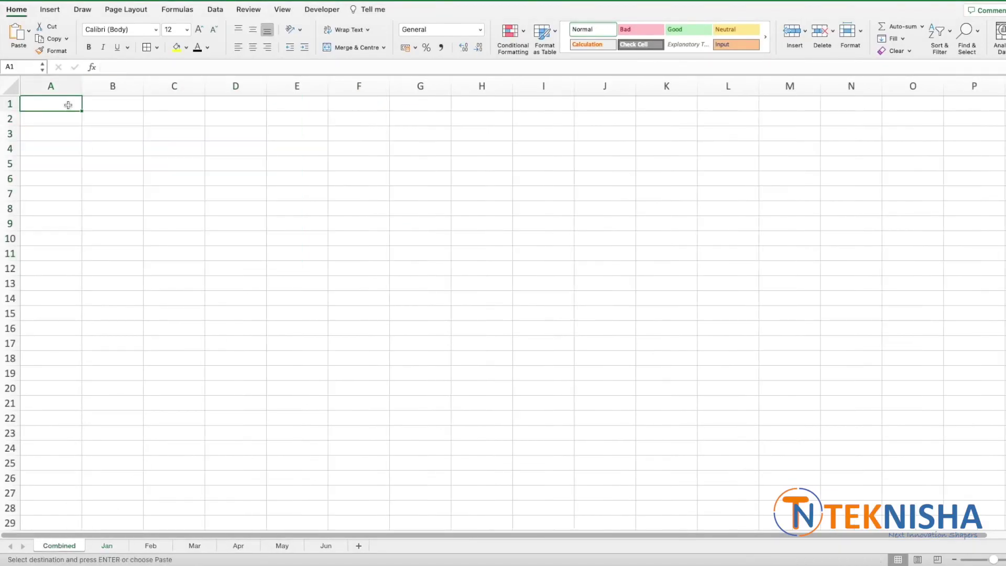
key("super+v")
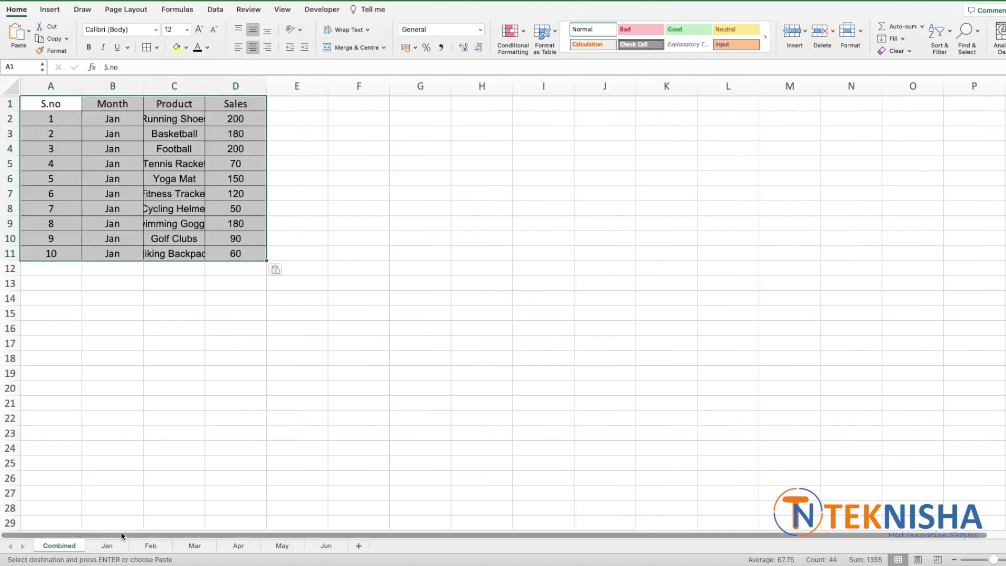
double_click(205, 86)
Step: Paste the Feb rows A2:D11 into the Combined sheet starting at A12
left_click(151, 545)
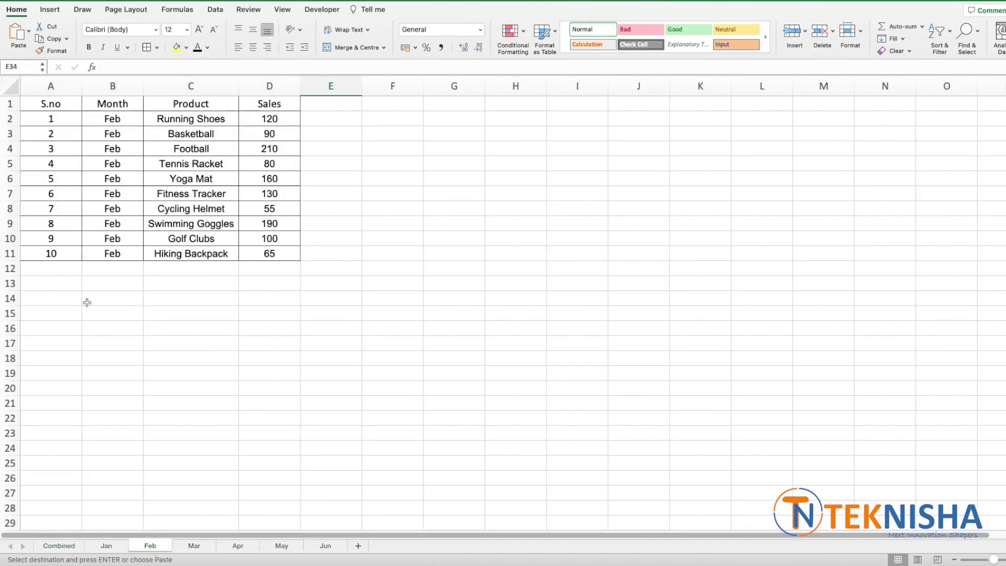
left_click_drag(67, 124, 262, 252)
left_click(59, 545)
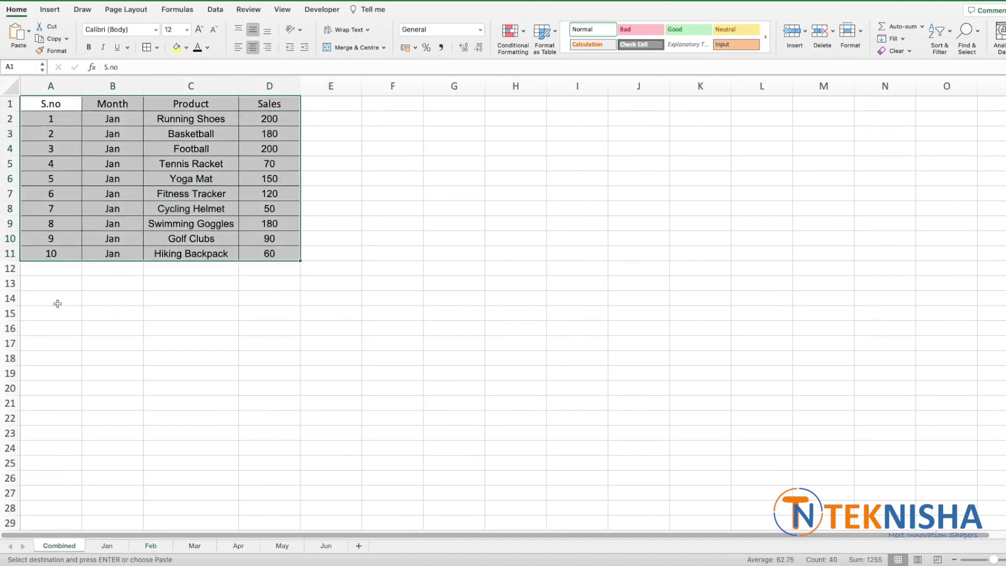
left_click(48, 271)
key("super+v")
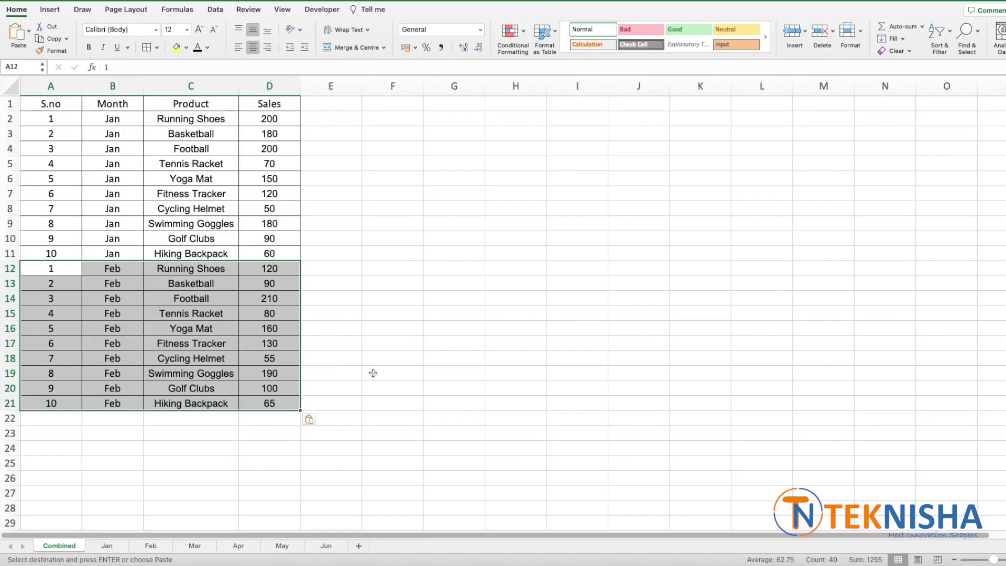
Step: Clear columns A–D on the Combined sheet and compare the Jan and Feb header rows
key("ctrl+space")
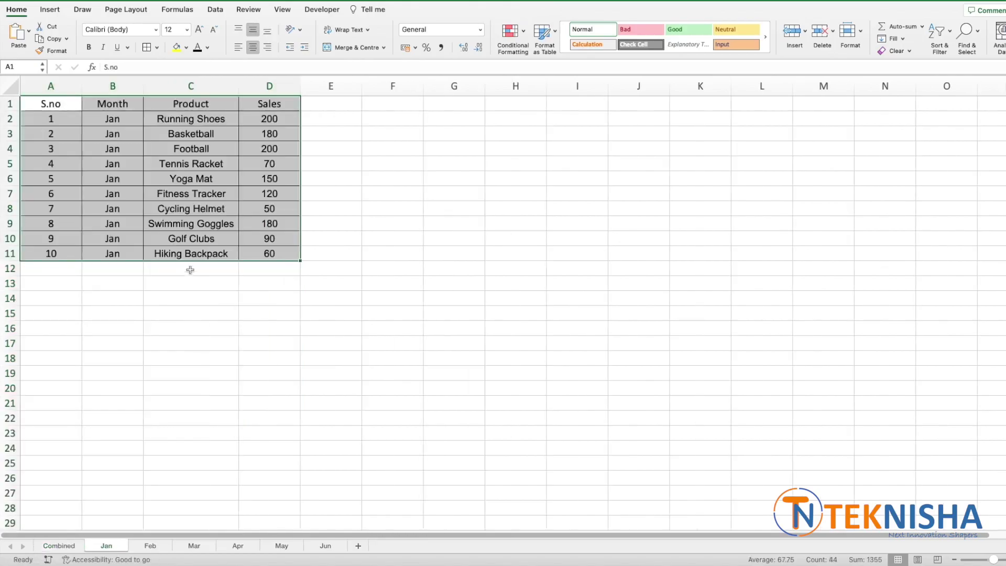
left_click(190, 238)
left_click_drag(68, 103, 257, 102)
left_click(150, 544)
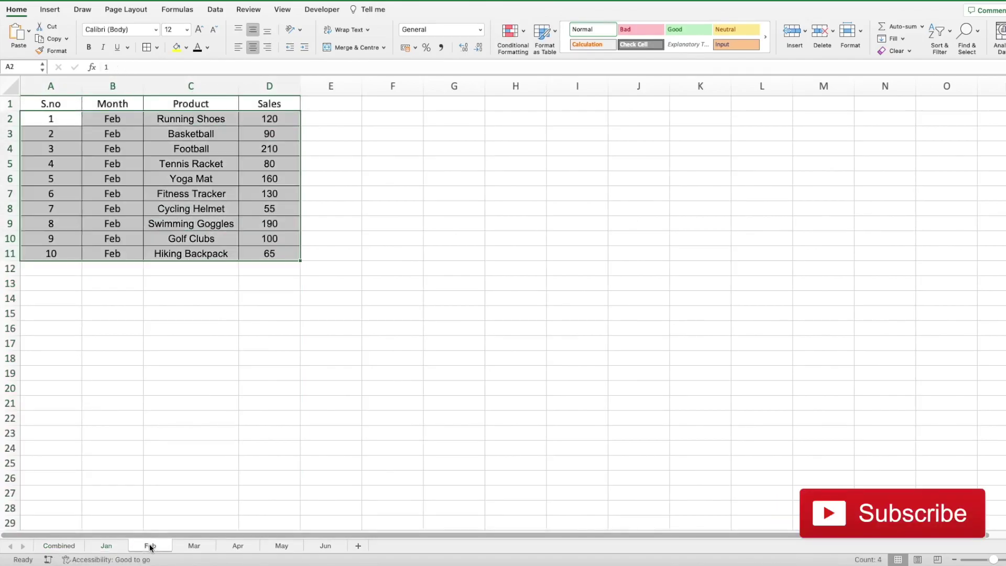
left_click_drag(56, 104, 251, 104)
Step: Copy the Mar header row A1:D1 into Combined!A1, then select A2
left_click(203, 545)
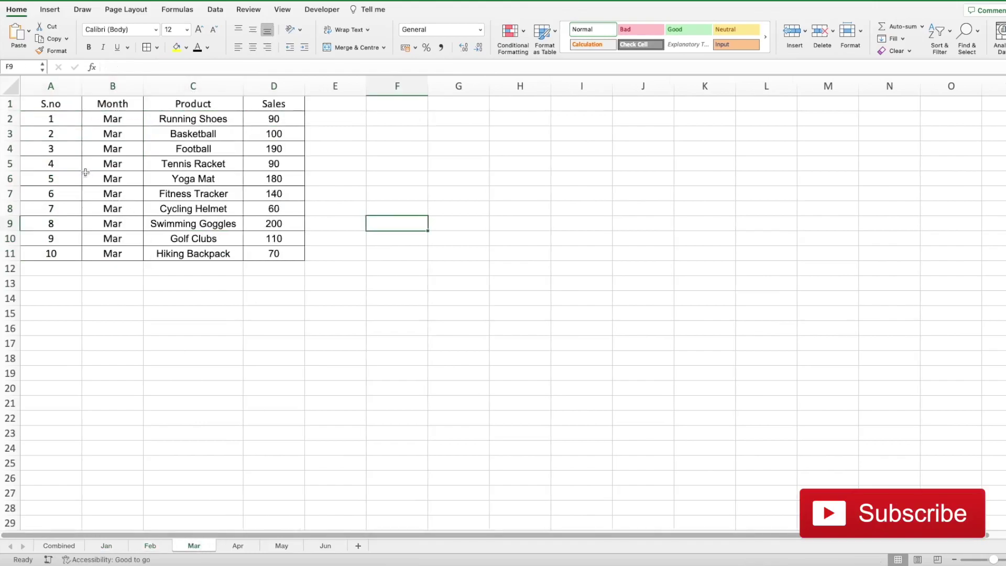
left_click_drag(57, 103, 263, 101)
key("super+c")
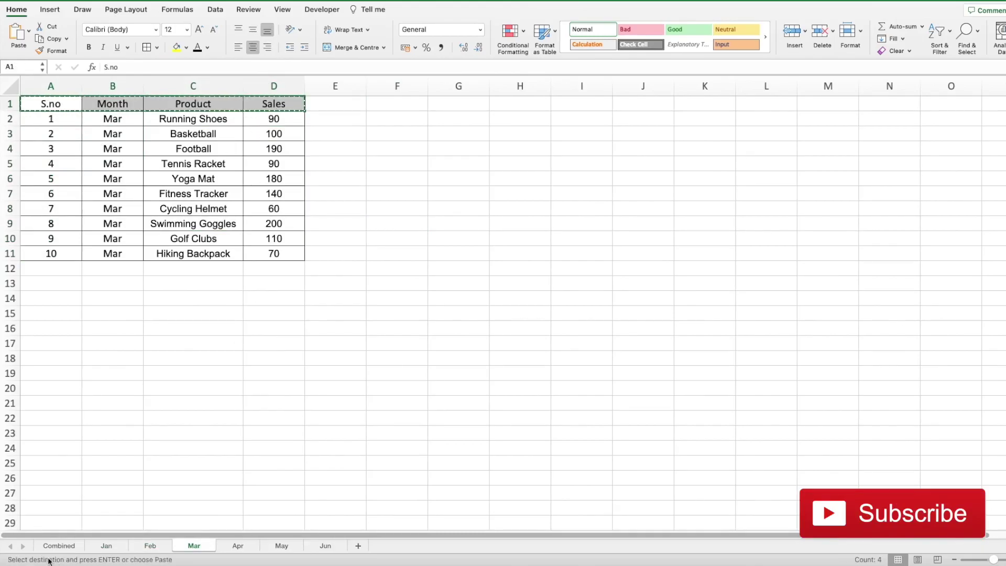
left_click(47, 545)
left_click(44, 104)
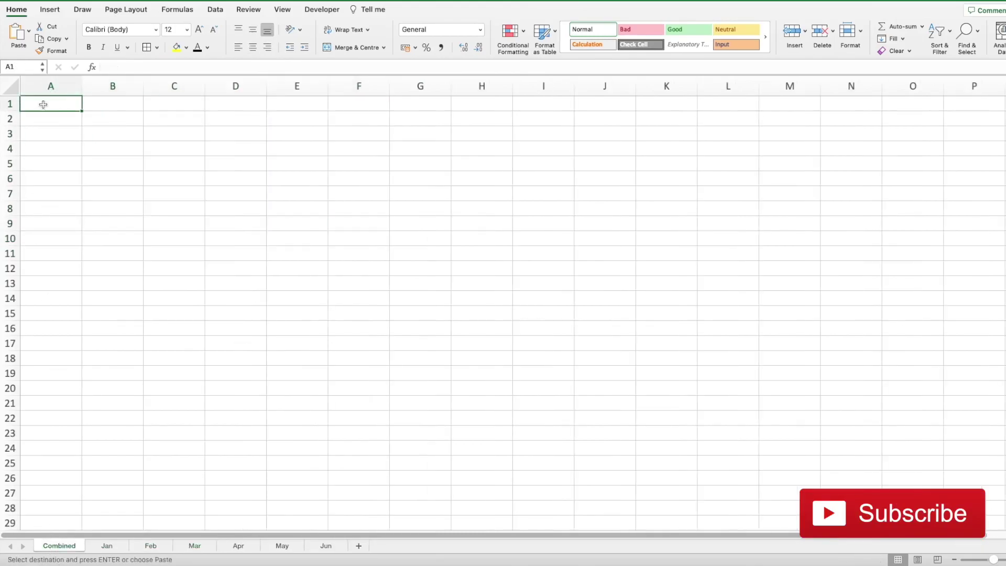
key("super+v")
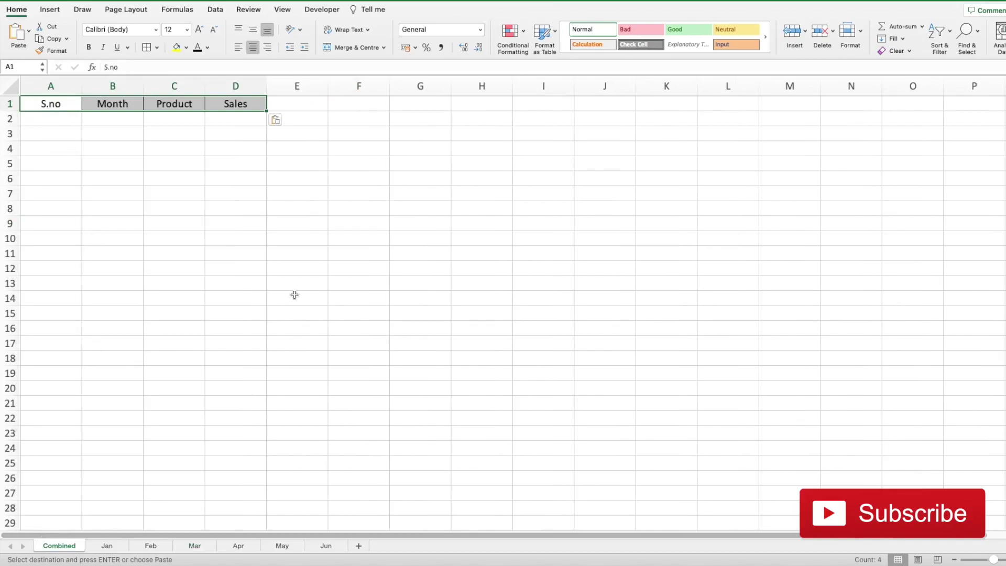
left_click(37, 122)
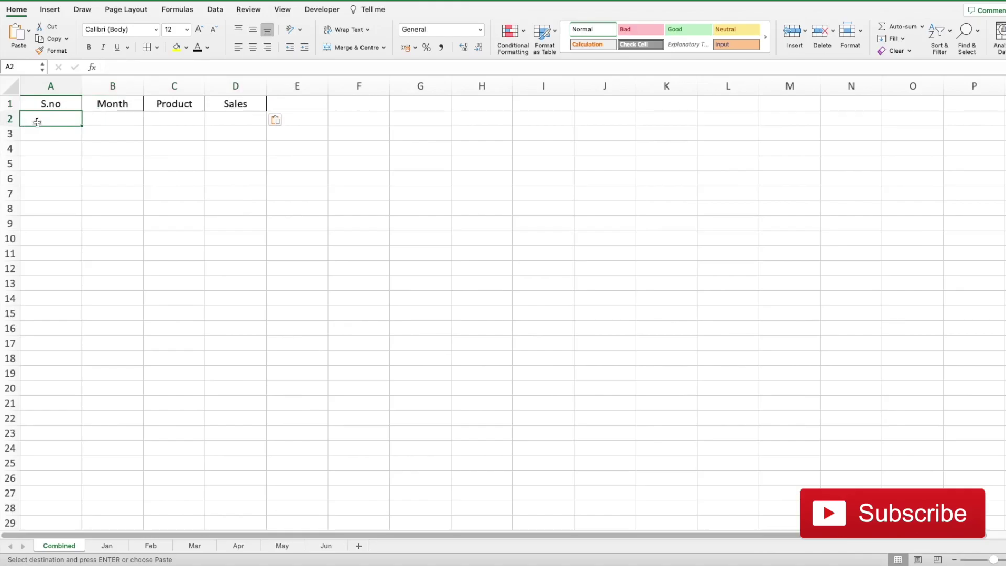
Step: Start a =VSTACK( formula referencing A2:D11 on the Jan and Feb sheets
type("=VS")
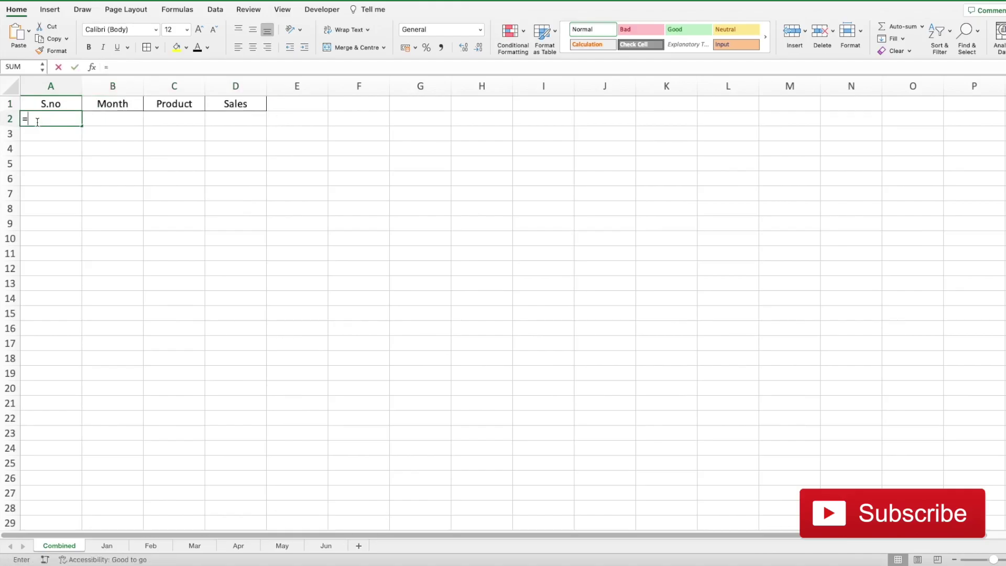
type("TA")
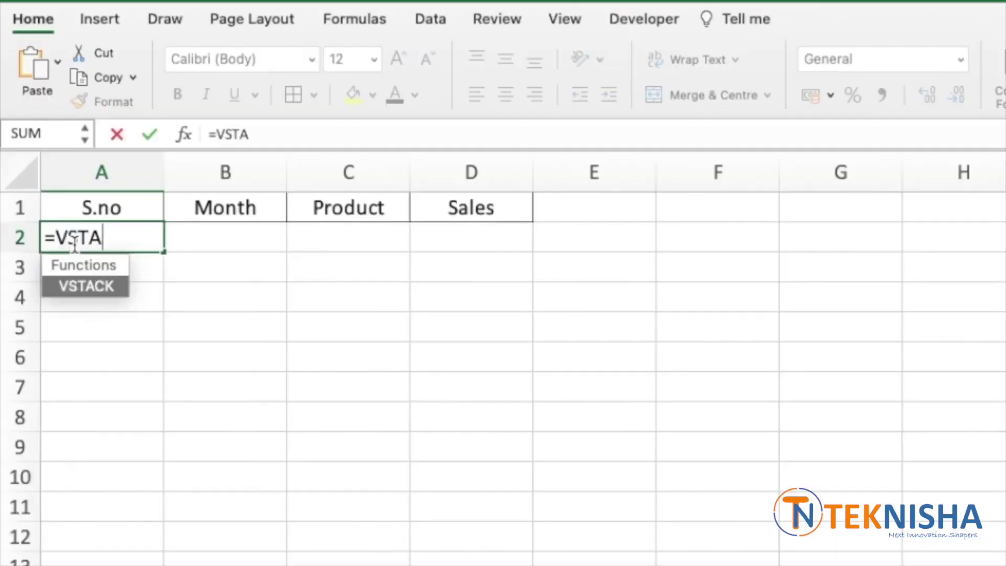
type("CK(")
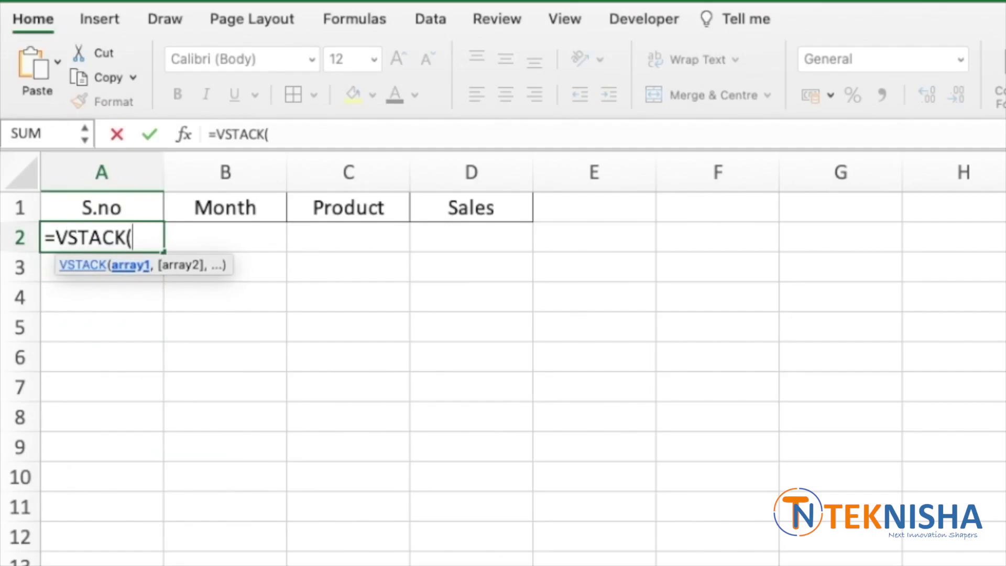
key("ctrl+Page_Down")
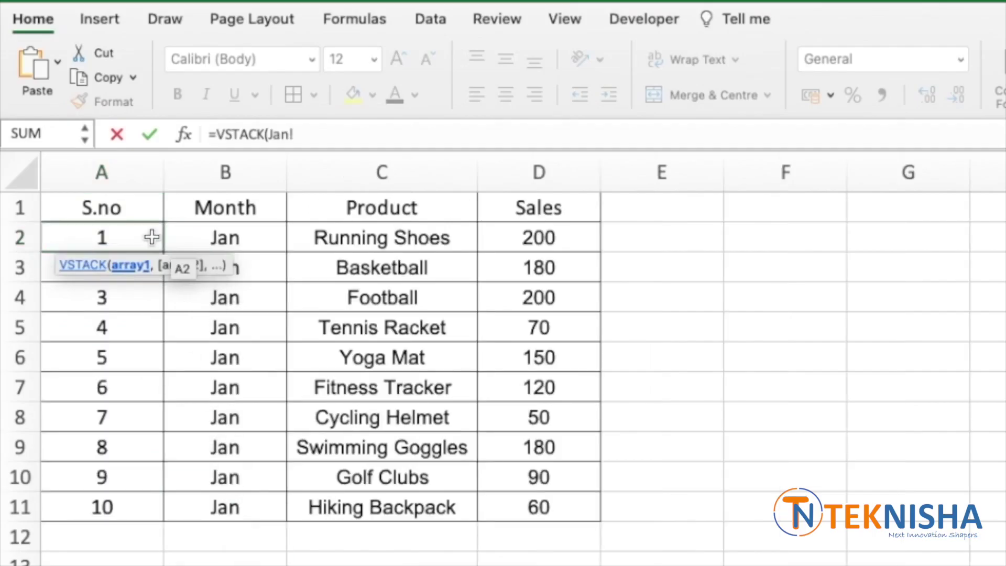
left_click_drag(149, 236, 505, 498)
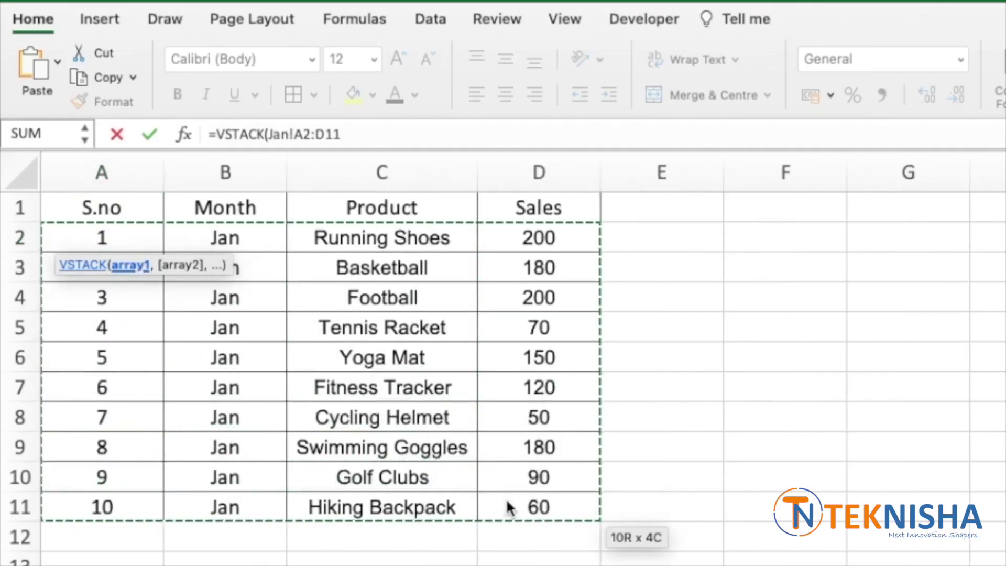
left_click(369, 126)
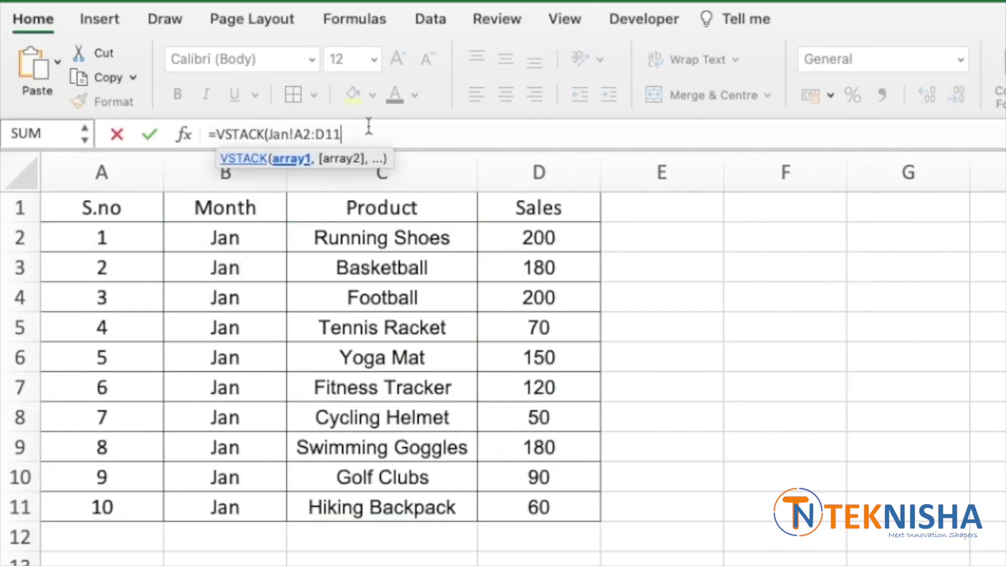
type(",")
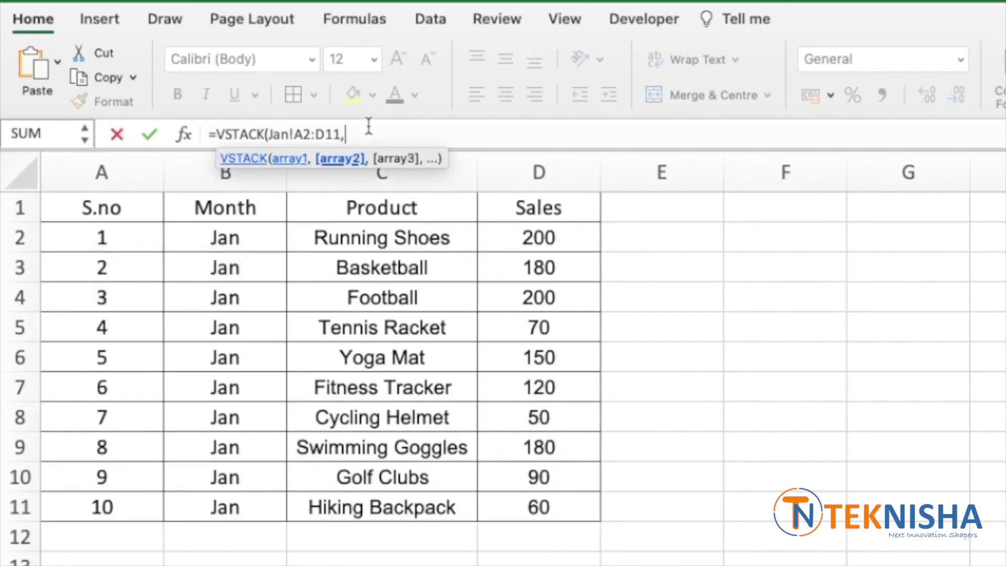
key("ctrl+Page_Down")
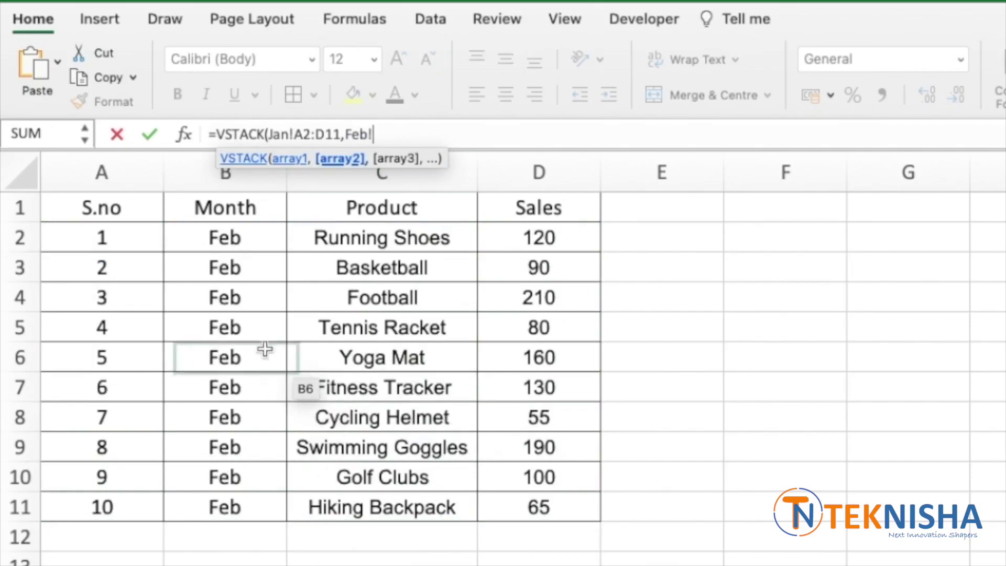
left_click_drag(126, 240, 506, 502)
type(",")
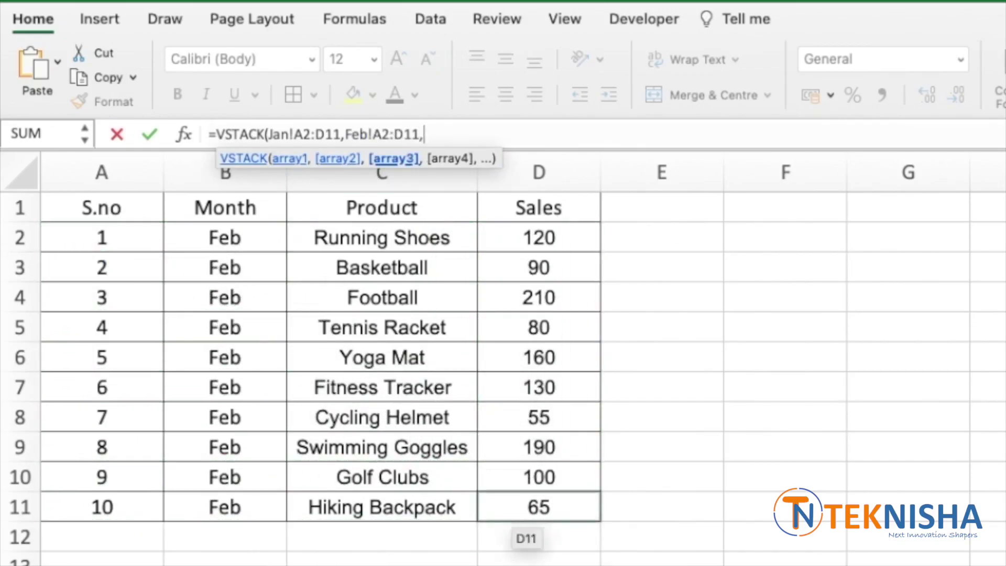
Step: Add the Mar, Apr, May and Jun A2:D11 ranges and close the VSTACK parenthesis
key("ctrl+Page_Down")
left_click_drag(154, 246, 504, 501)
type(",")
key("ctrl+Page_Down")
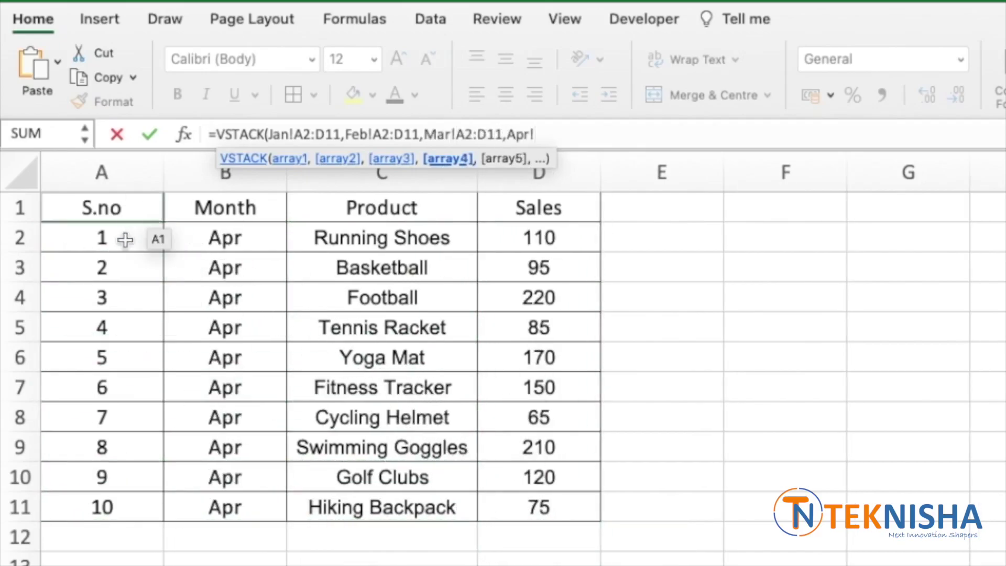
left_click_drag(137, 236, 533, 503)
type(",")
key("ctrl+Page_Down")
left_click_drag(105, 237, 498, 517)
type(",")
key("ctrl+Page_Down")
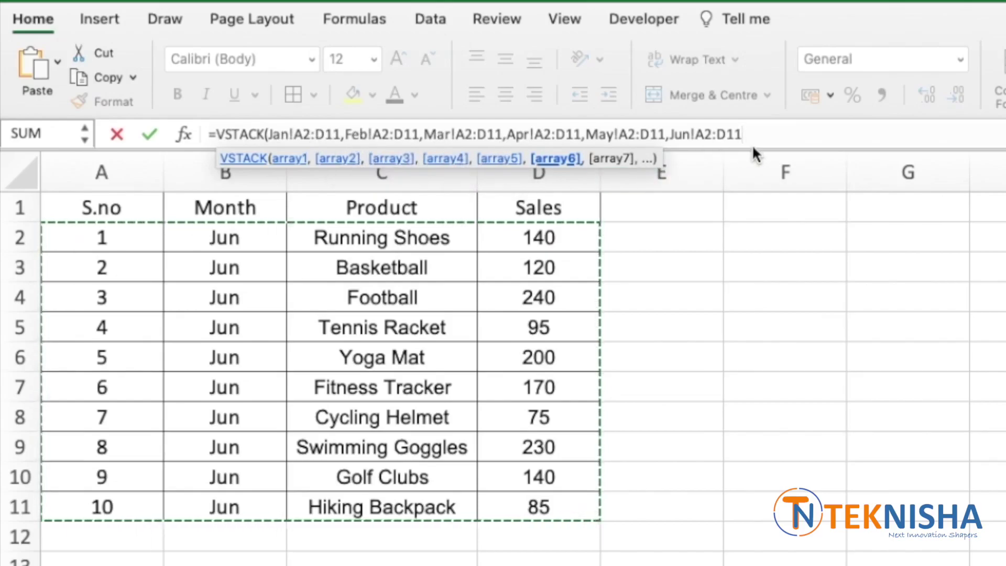
type(")")
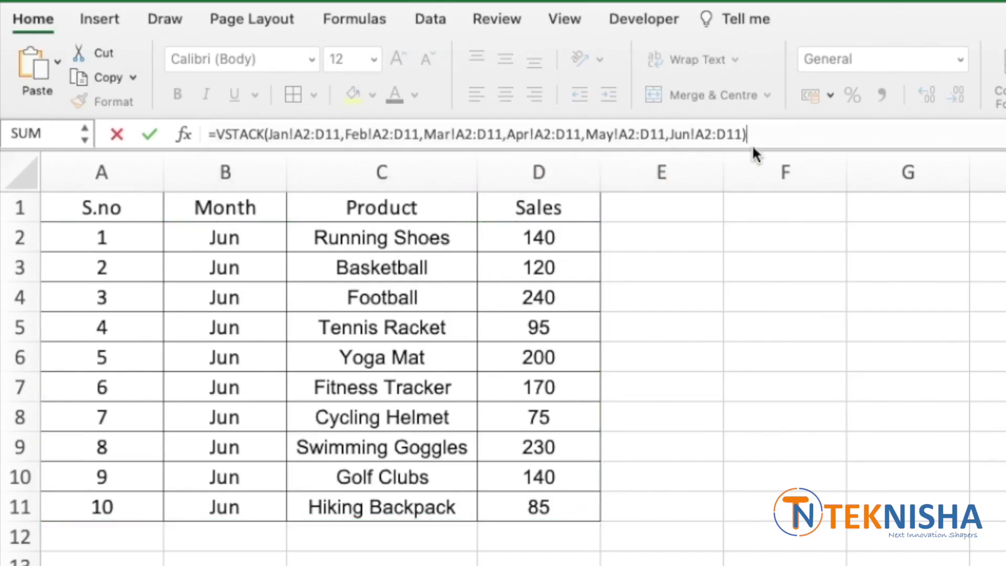
Step: Enter the VSTACK formula, autofit column C, and scroll through the 60 stacked rows
key("Return")
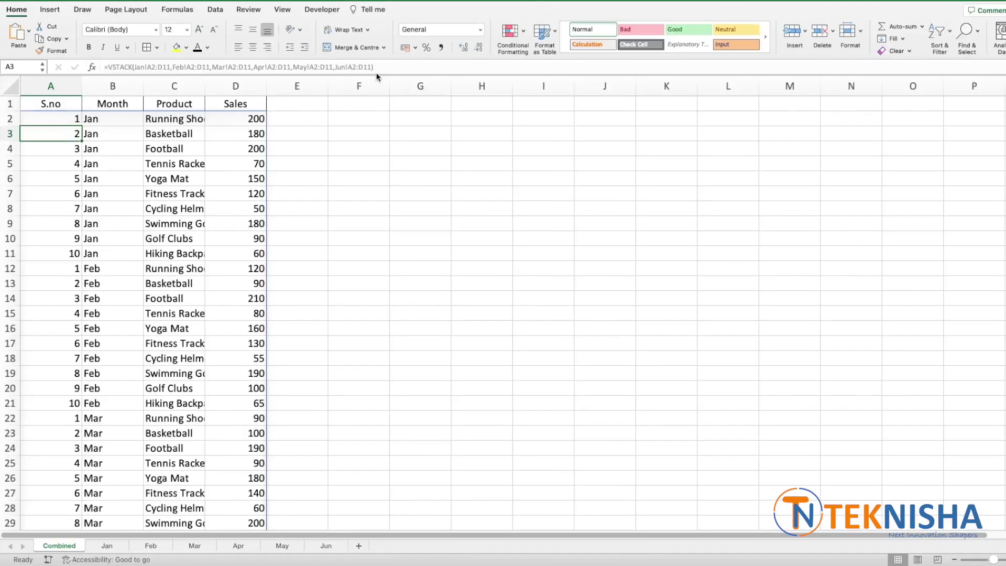
double_click(205, 86)
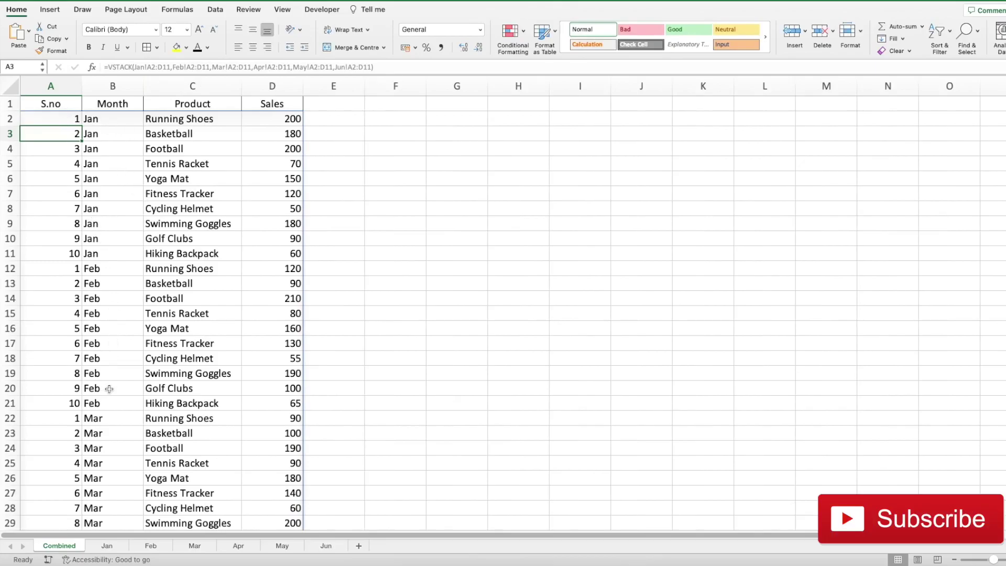
scroll(109, 388, "down", 7)
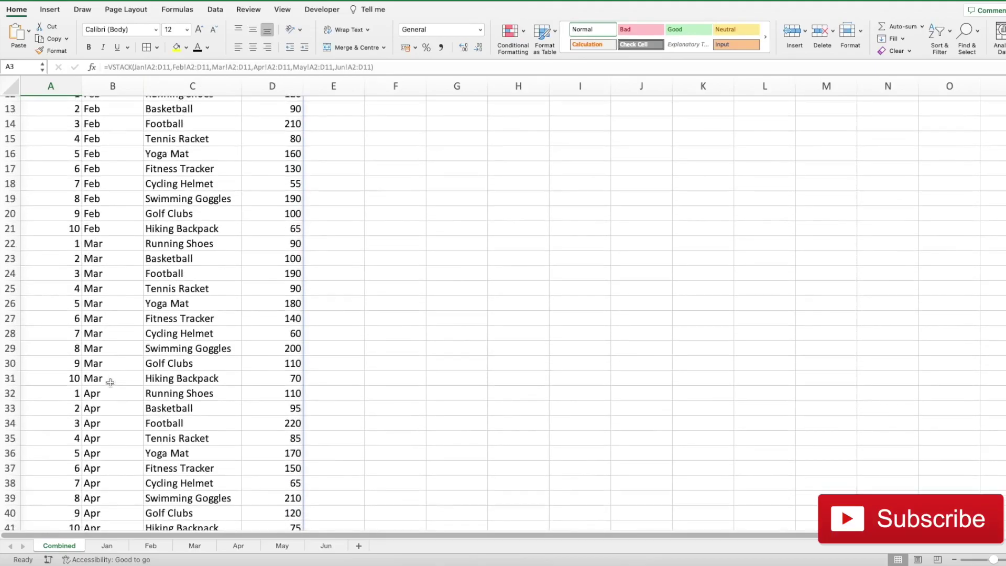
scroll(112, 379, "down", 6)
scroll(112, 379, "up", 12)
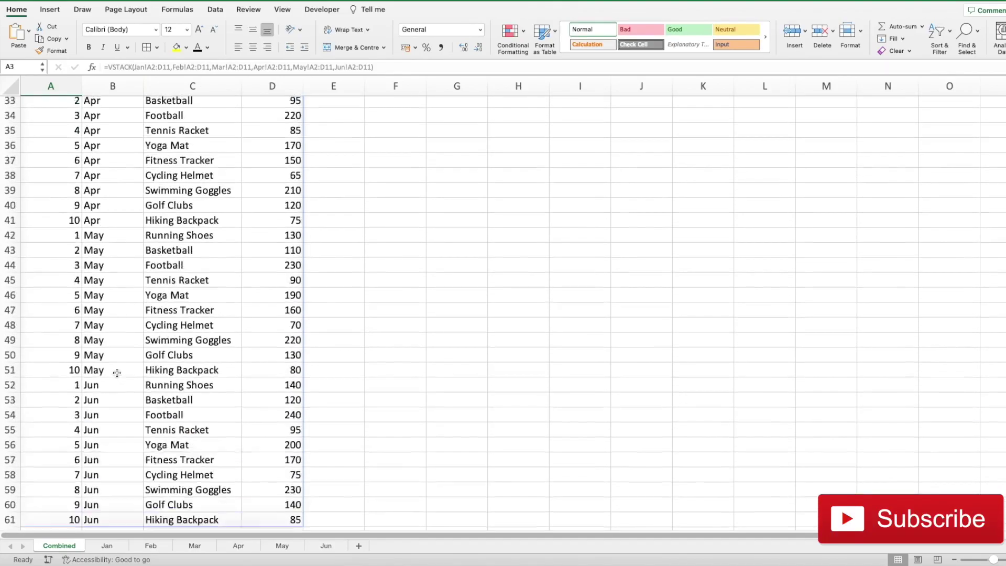
scroll(119, 368, "up", 2)
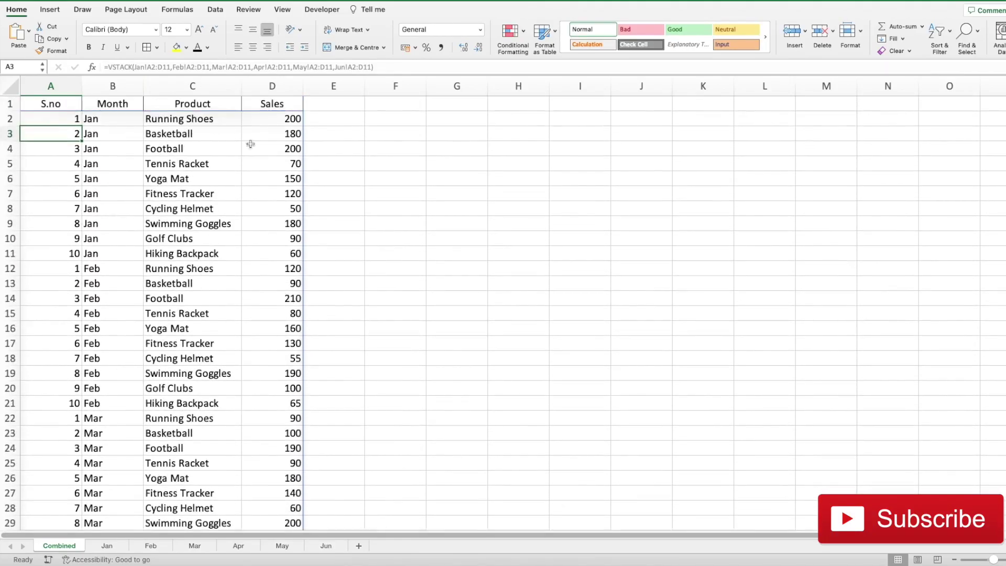
Step: Change Jan's Football sales in D4 from 200 to 400 and verify it on Combined
left_click(114, 546)
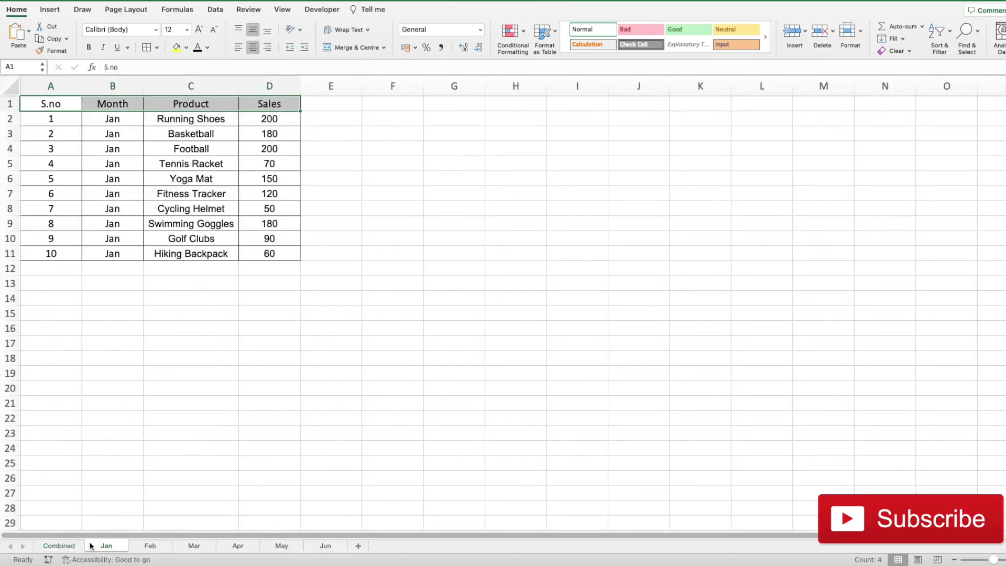
left_click(266, 151)
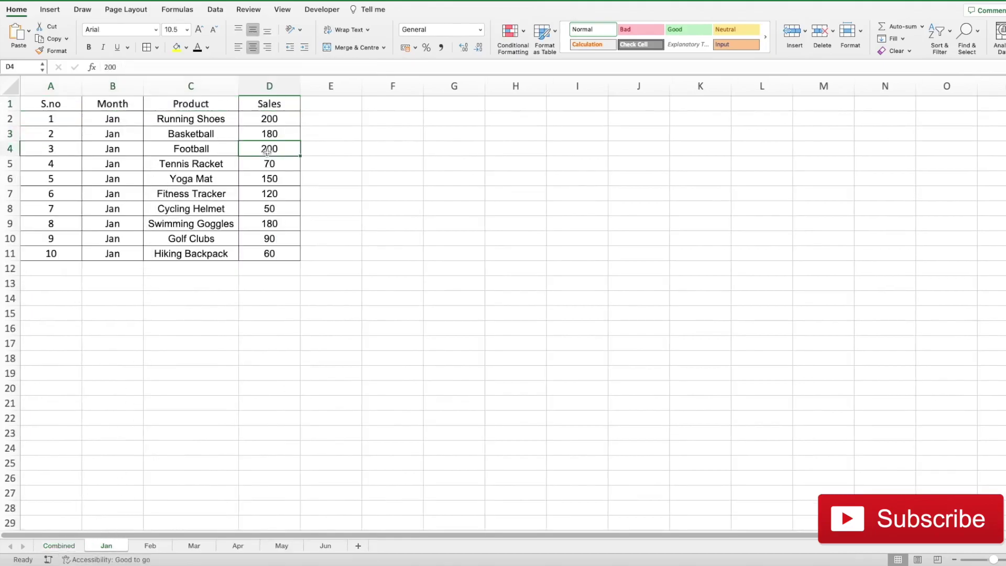
type("400")
key("Return")
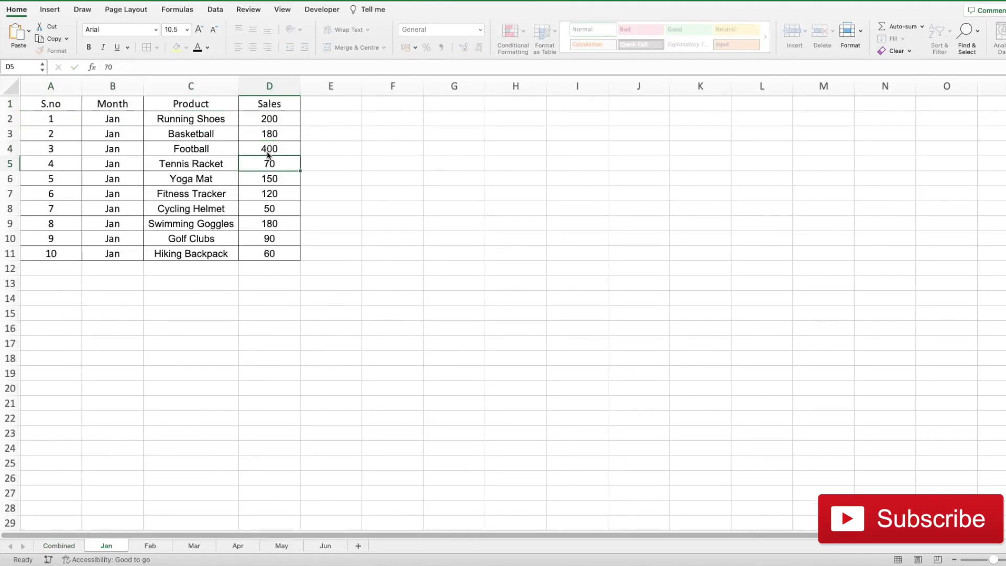
left_click(67, 546)
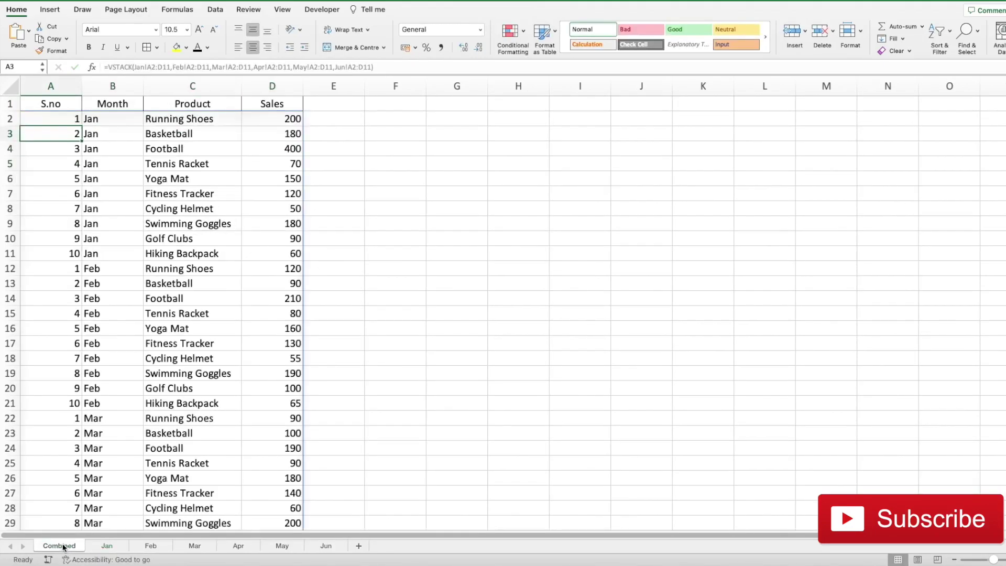
left_click(271, 149)
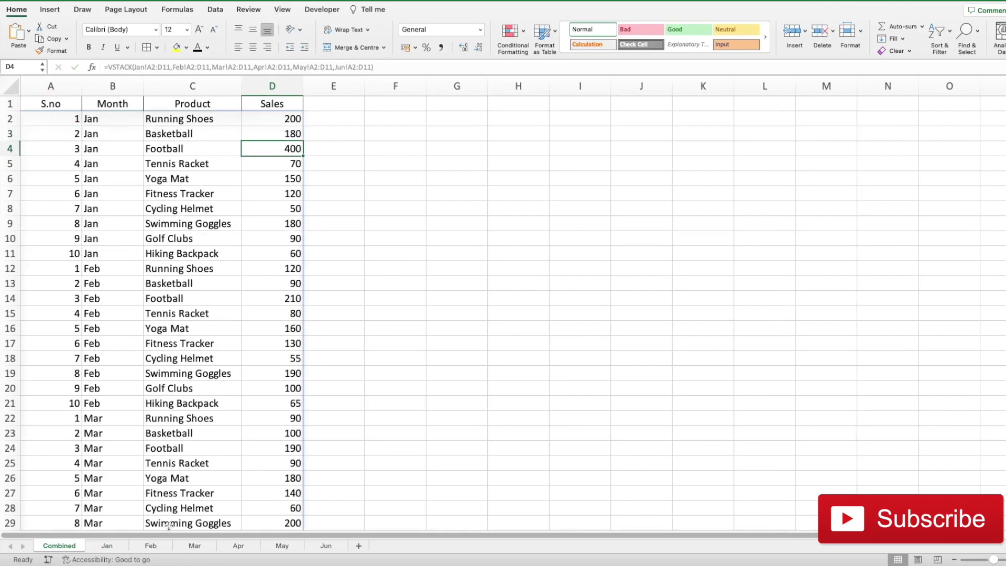
left_click(42, 116)
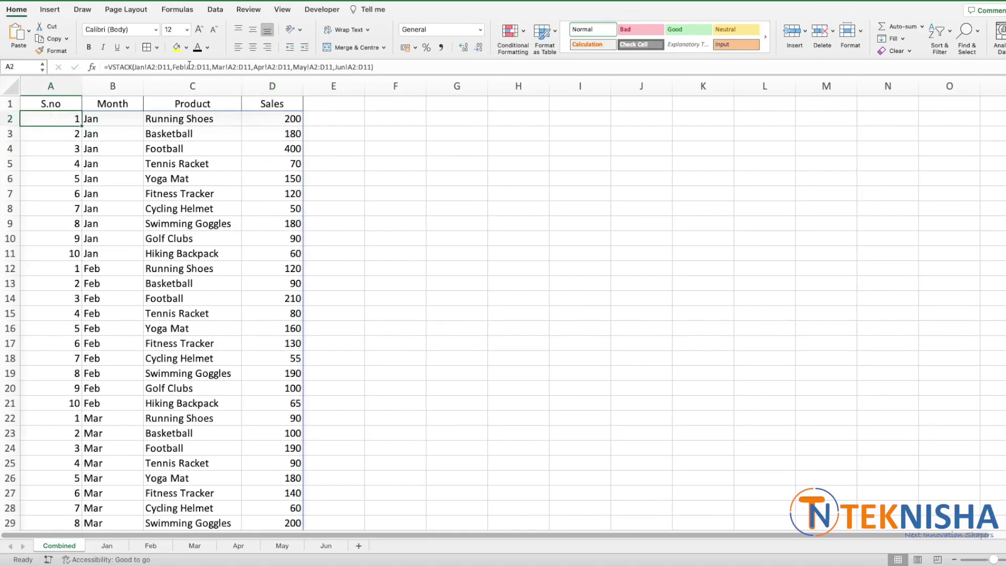
Step: Delete the long VSTACK formula from Combined!A2, clearing the stacked list
left_click_drag(395, 67, 105, 67)
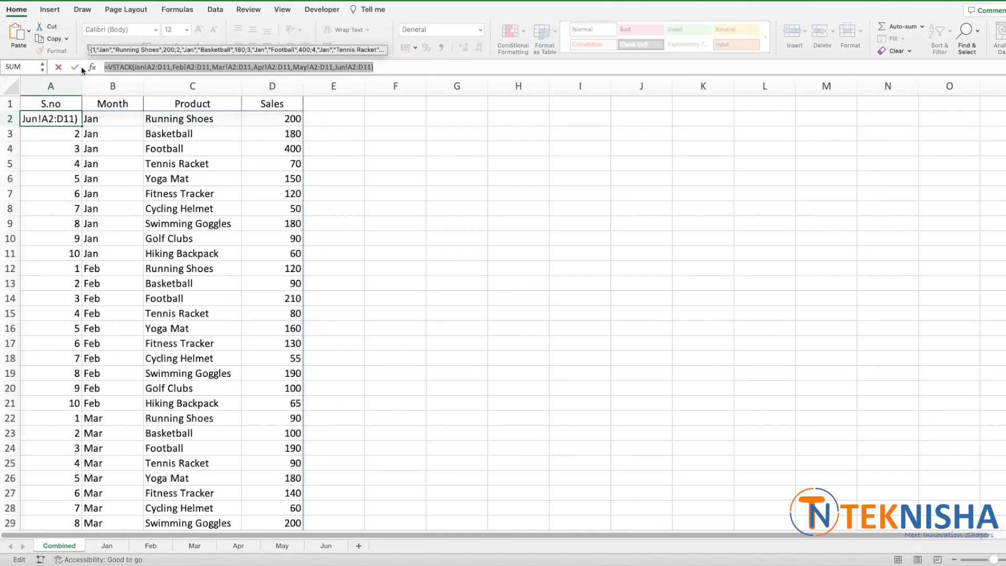
key("BackSpace")
key("Return")
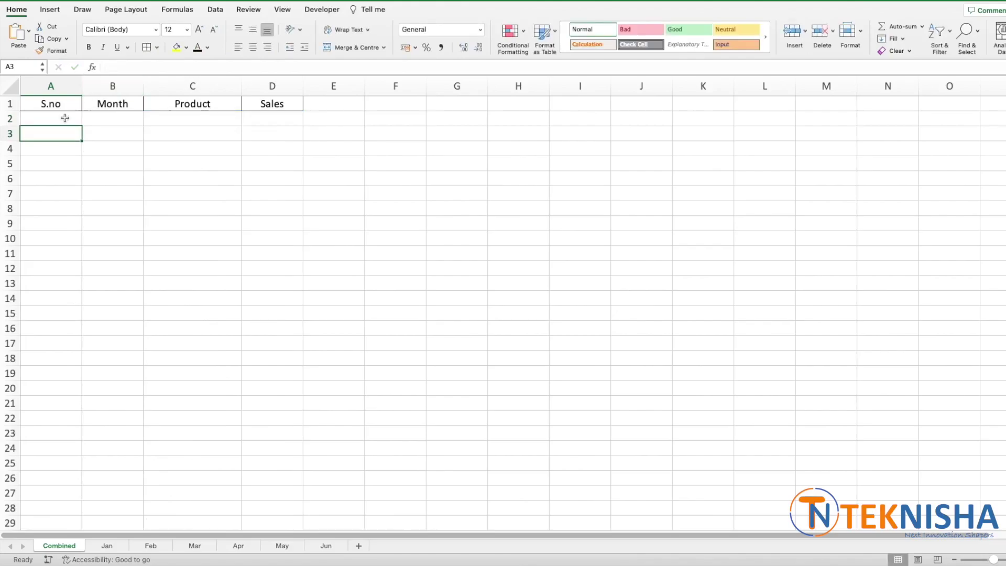
left_click(59, 120)
left_click(160, 68)
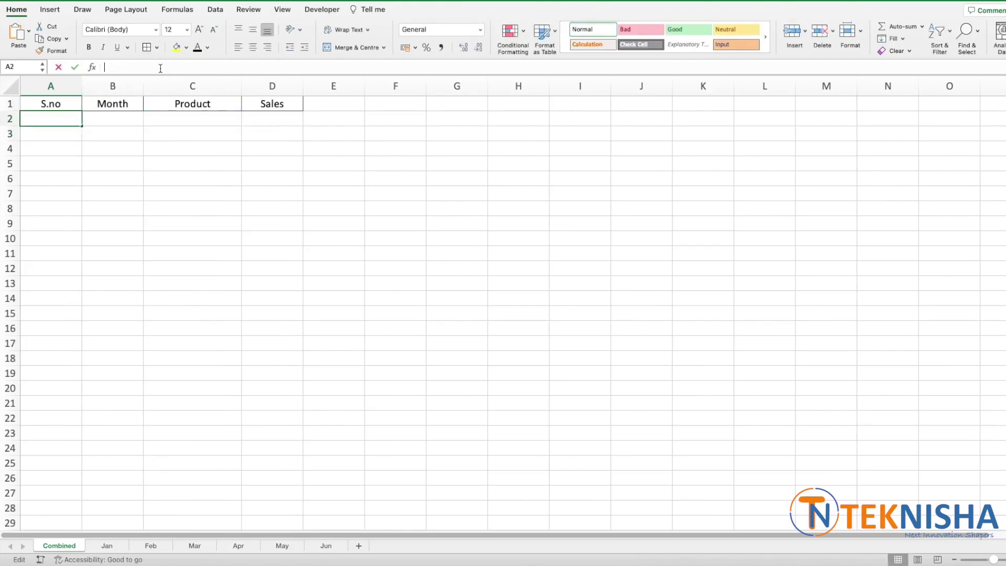
Step: Enter =VSTACK(Jan:Jun!A2:D11) in A2 and scroll through the spilled Jan–Jun rows
type("=VS")
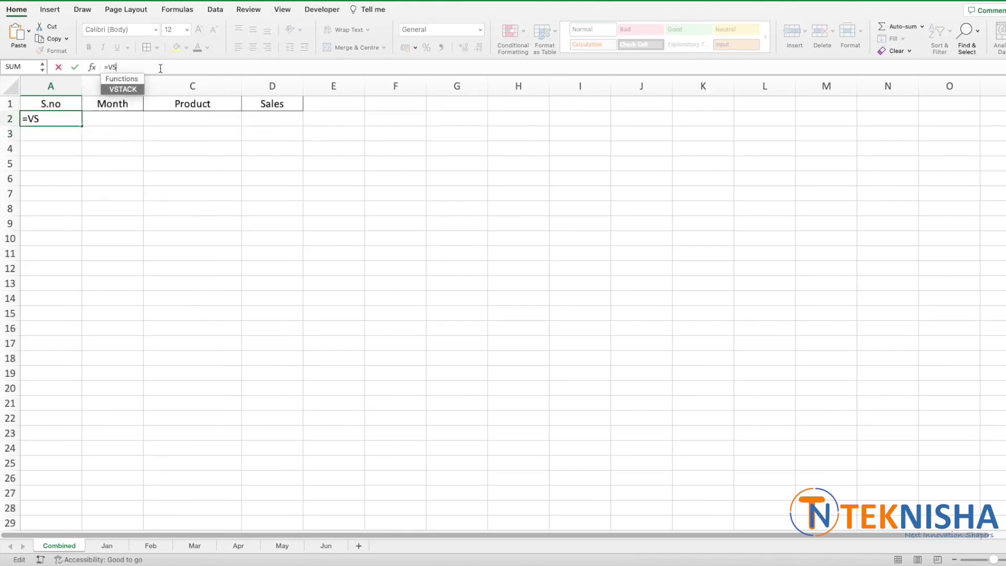
type("TACK(")
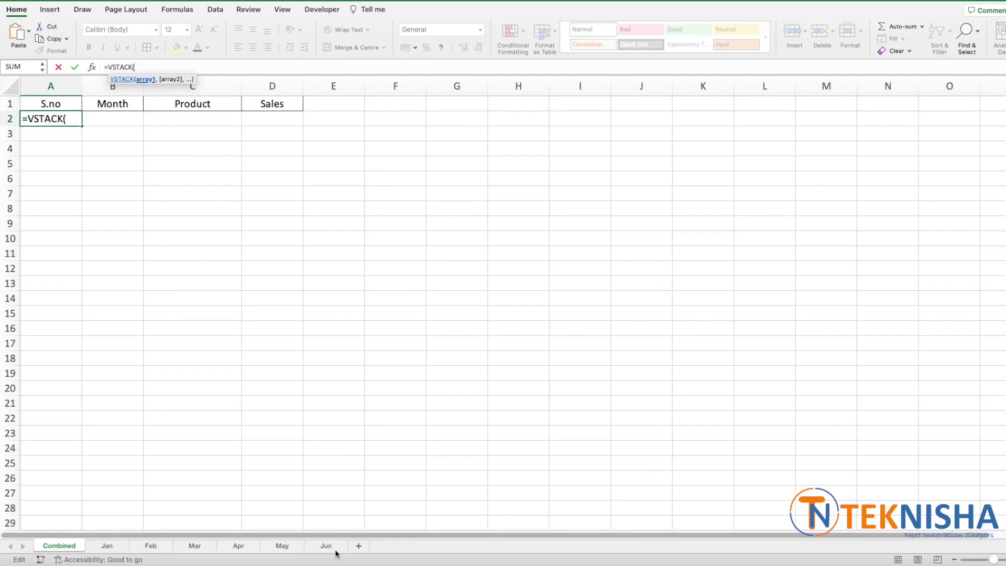
left_click(107, 546)
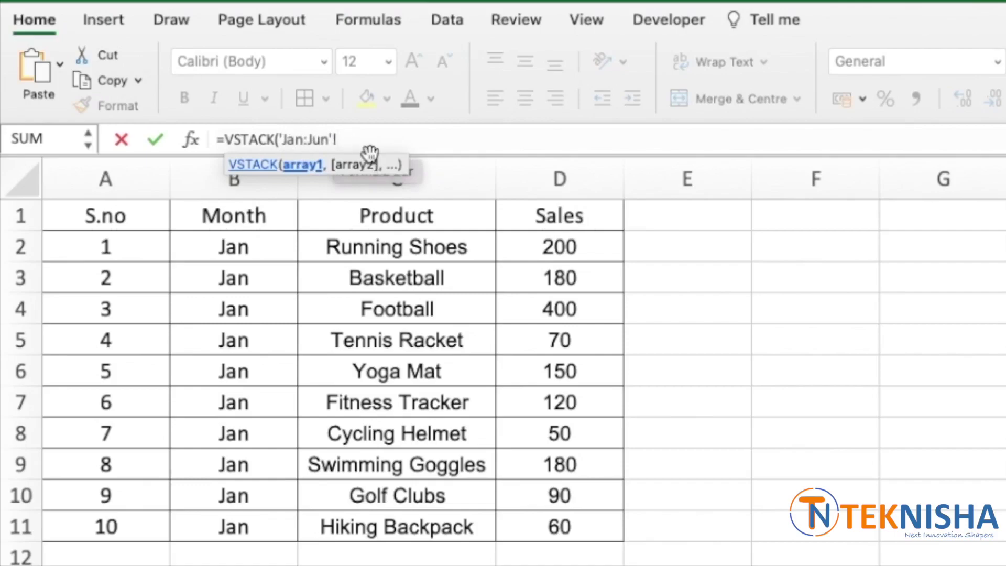
left_click_drag(149, 252, 548, 521)
type(")")
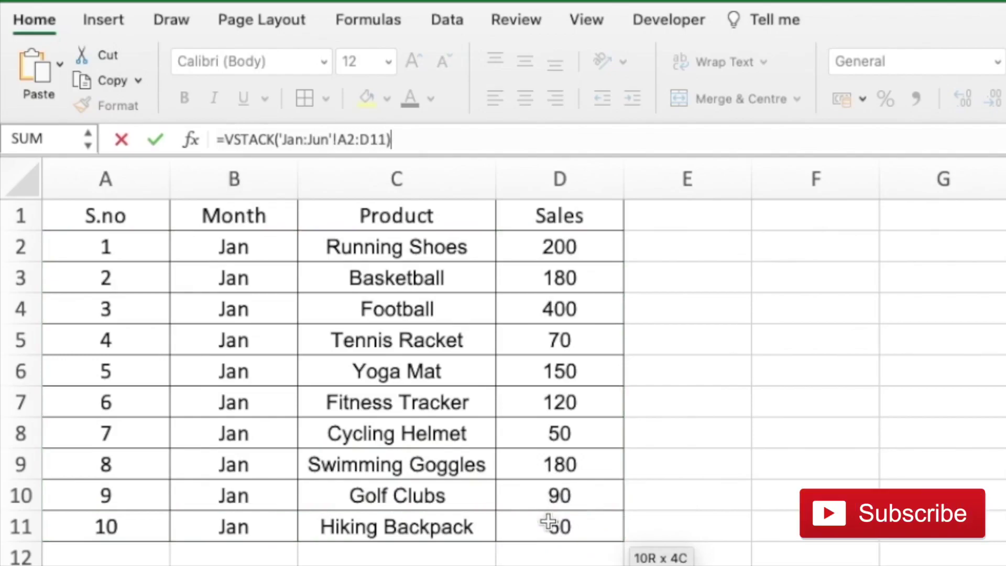
key("Return")
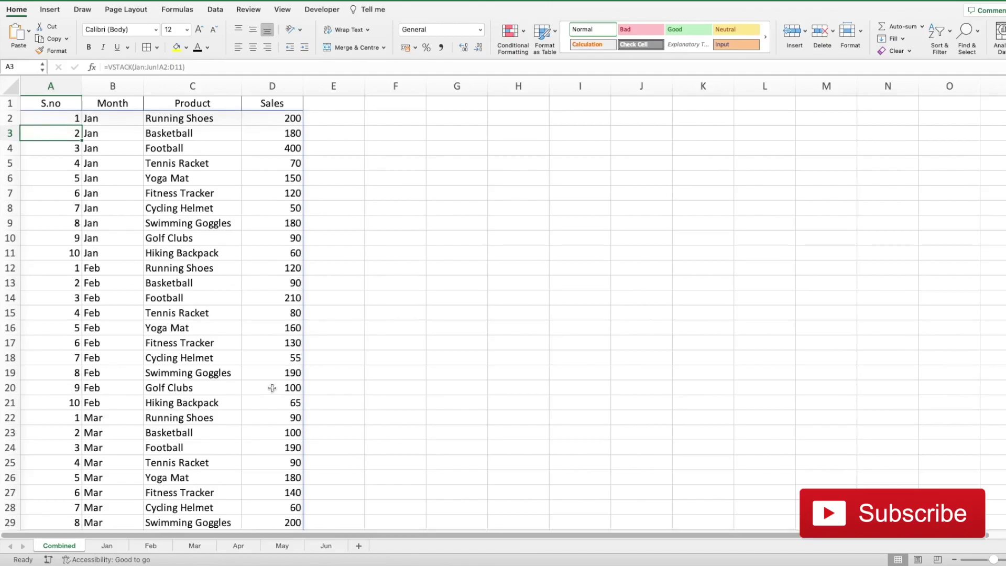
scroll(272, 388, "down", 1)
scroll(272, 388, "down", 10)
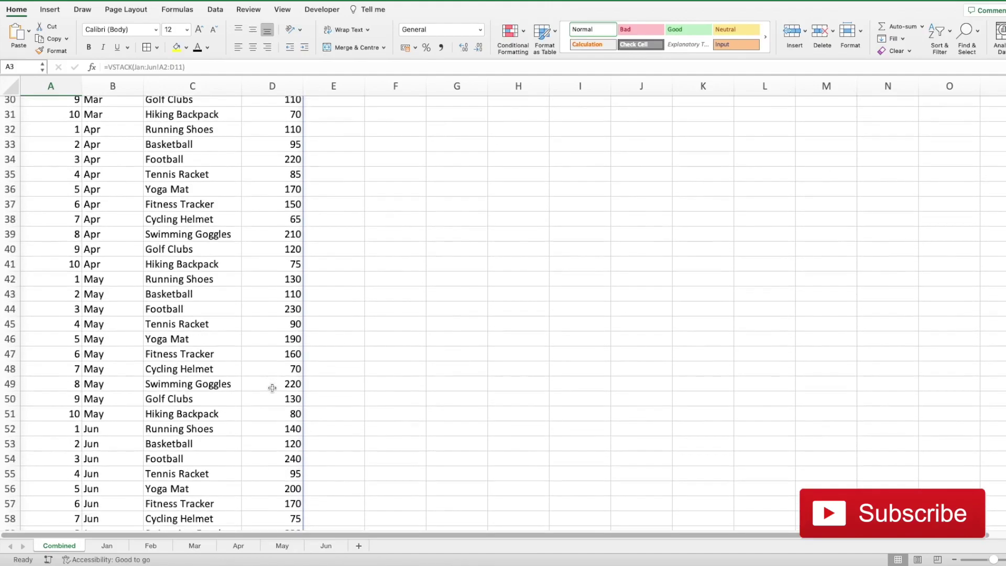
scroll(209, 225, "up", 10)
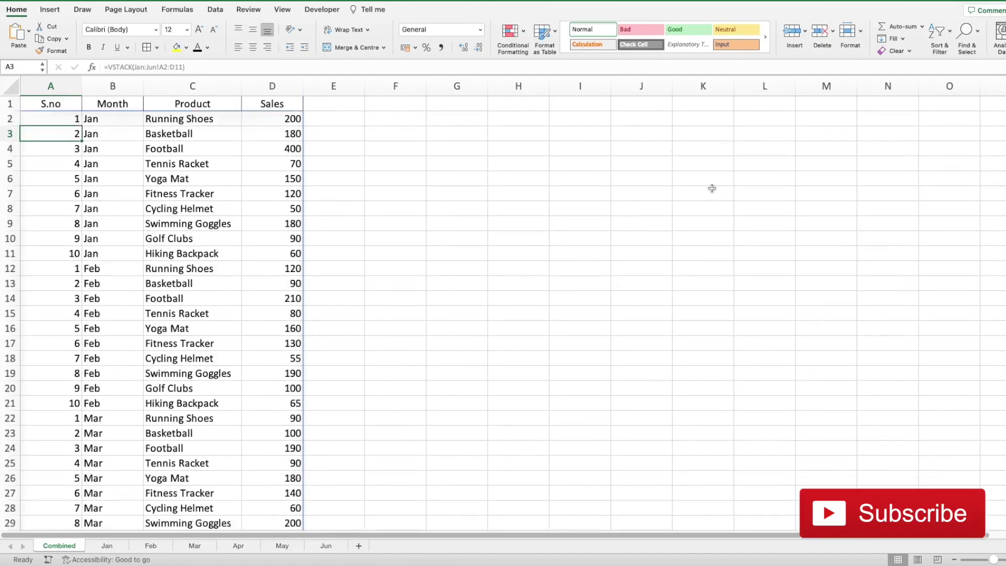
Step: Copy Jan's product column C1:C11 into Combined!H1 and autofit column H
left_click(107, 545)
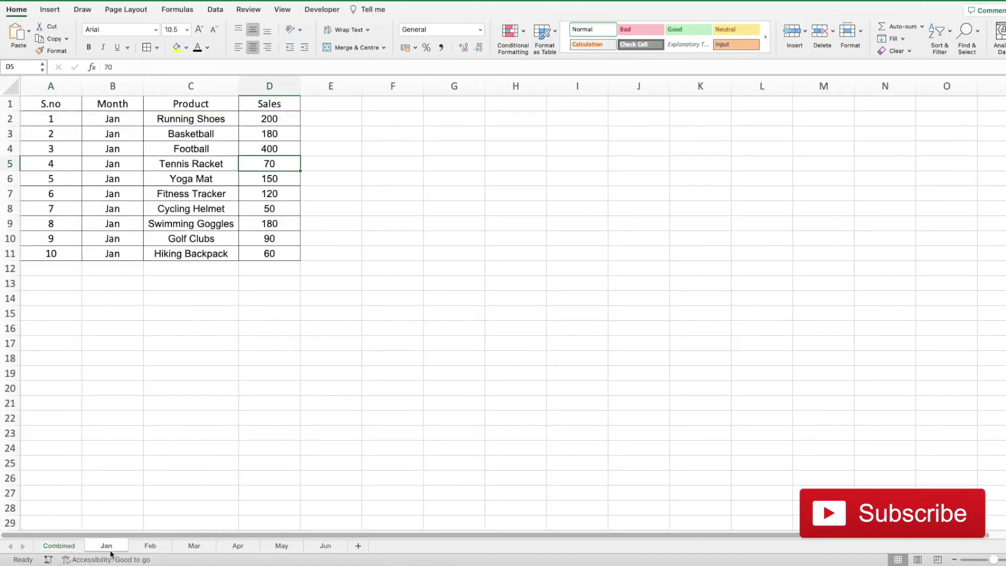
left_click_drag(178, 119, 191, 256)
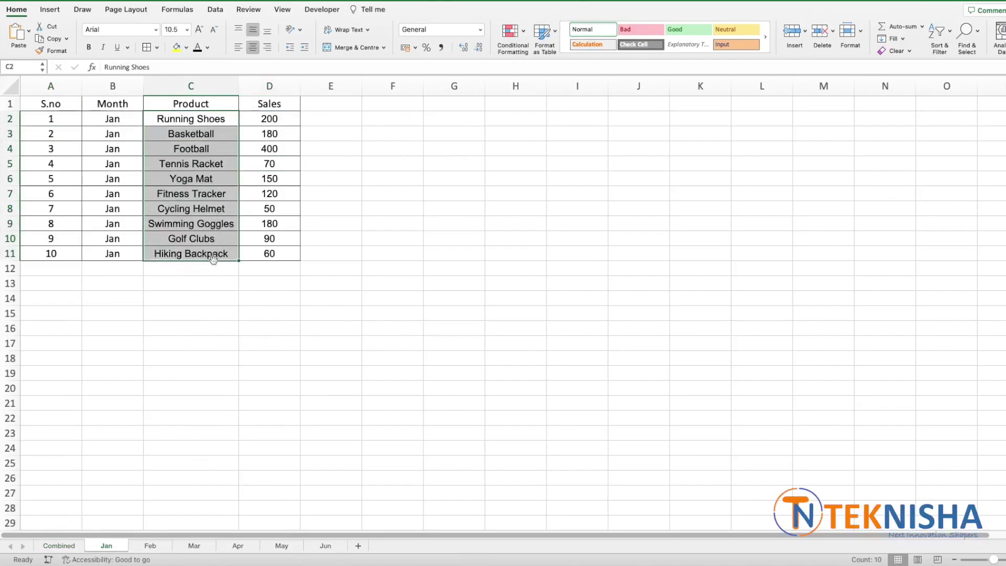
left_click(150, 549)
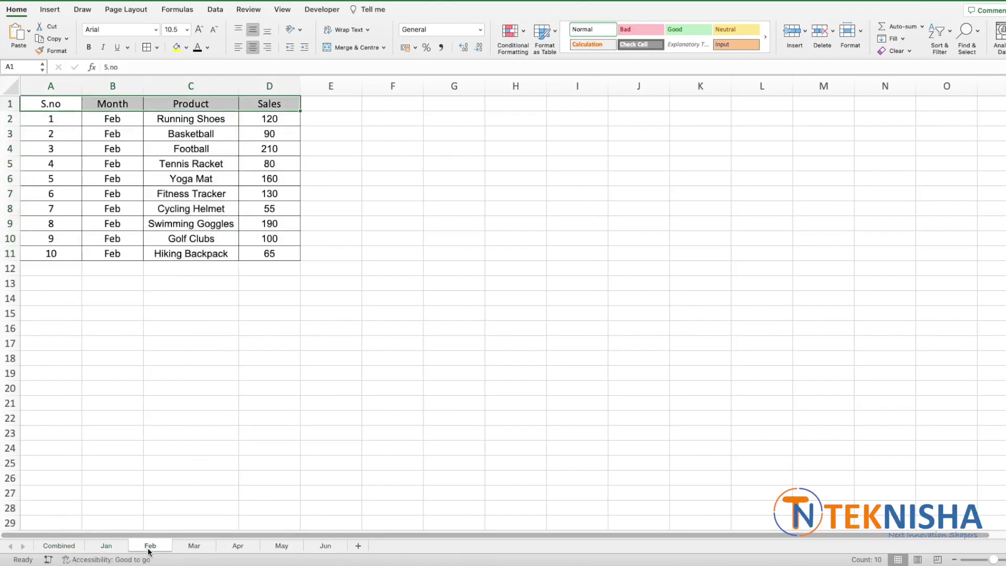
left_click(106, 546)
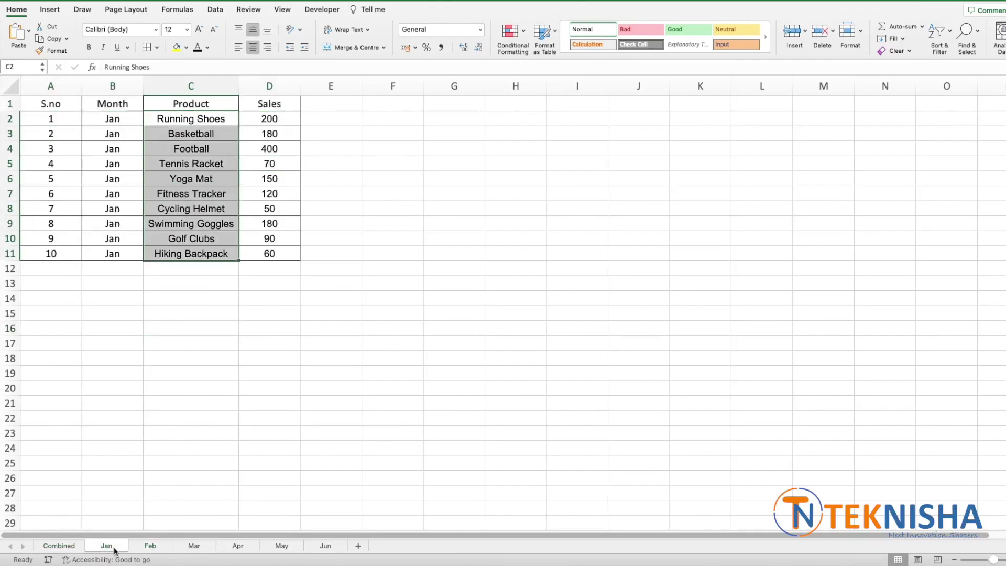
left_click_drag(191, 103, 191, 254)
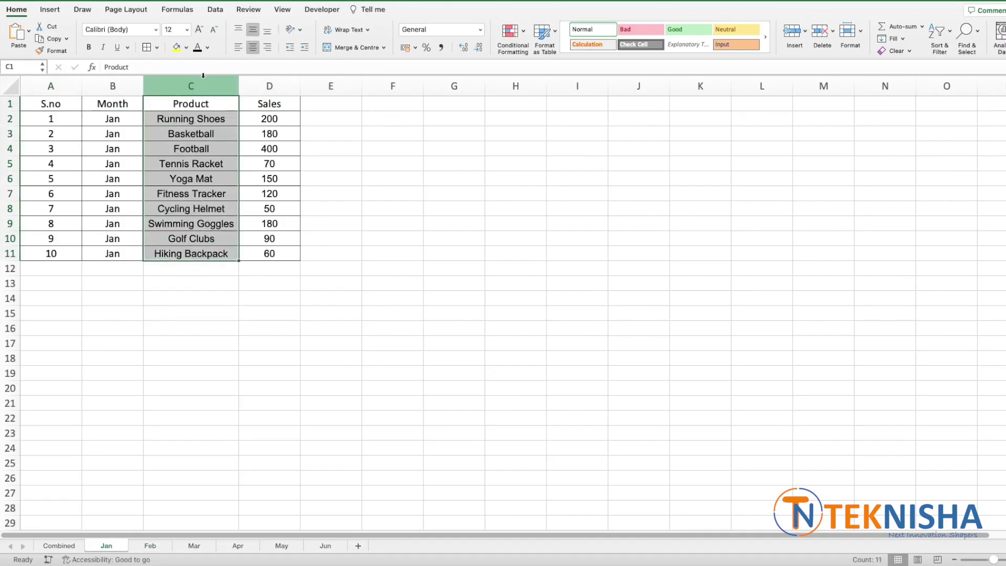
key("ctrl+c")
left_click(57, 545)
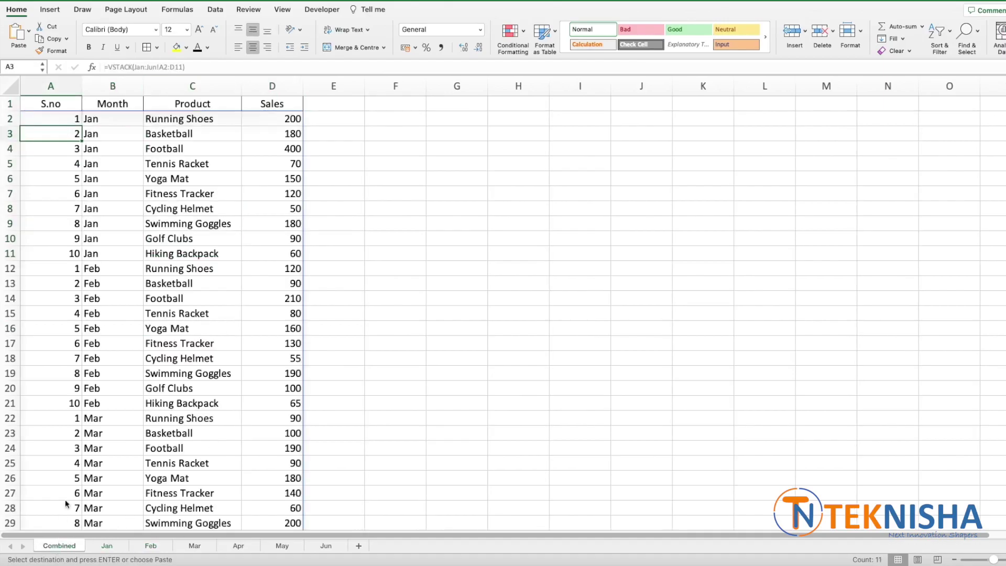
left_click(500, 105)
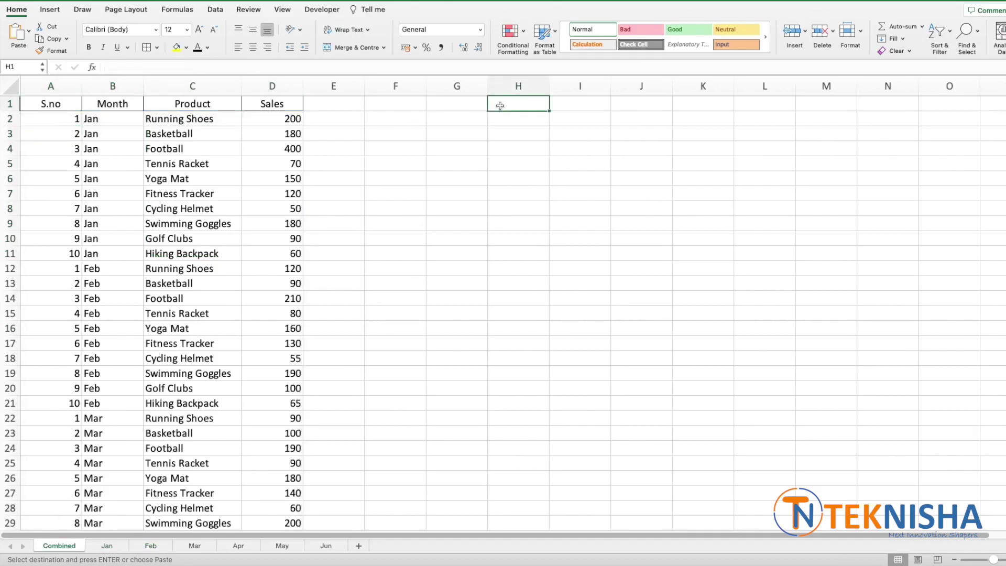
key("ctrl+v")
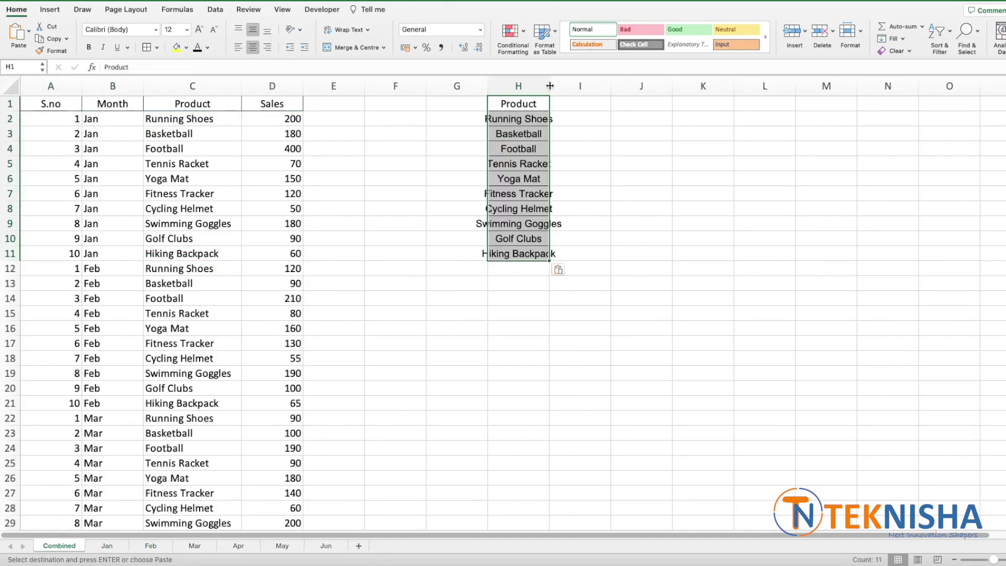
double_click(552, 85)
Step: Add month headers Jan through Jun across I1:N1, then select cell I2
left_click(610, 106)
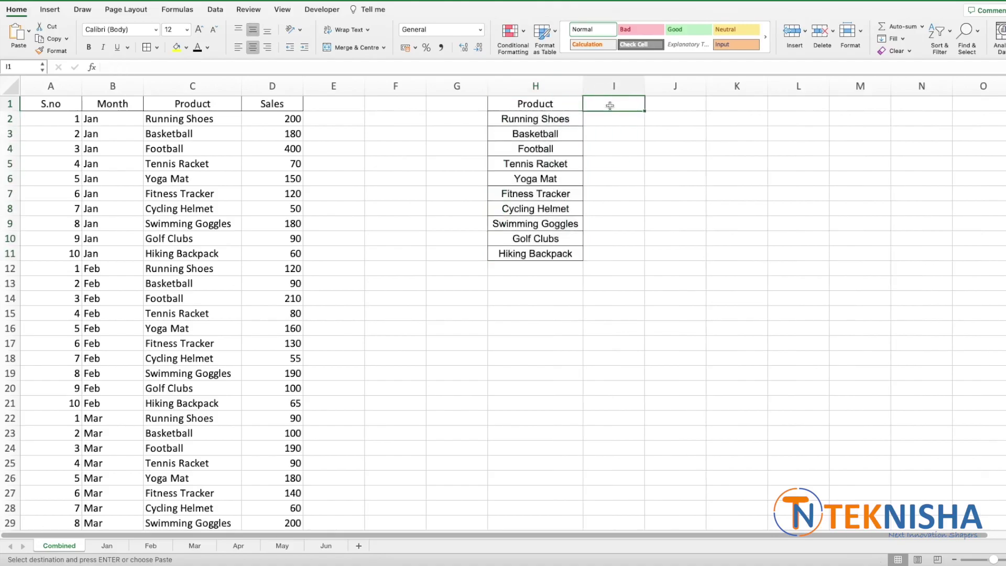
type("Jan")
key("Tab")
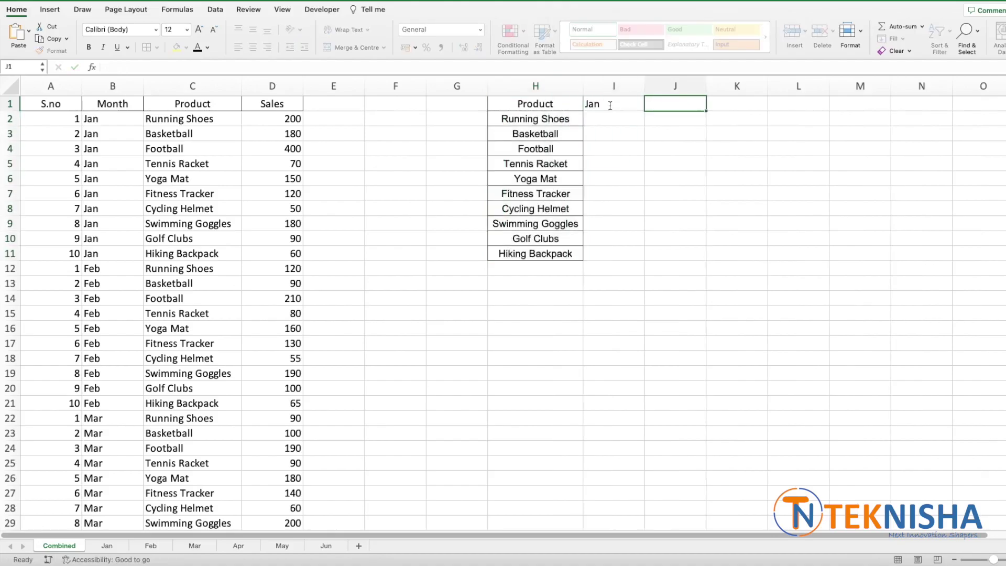
type("Feb")
key("Tab")
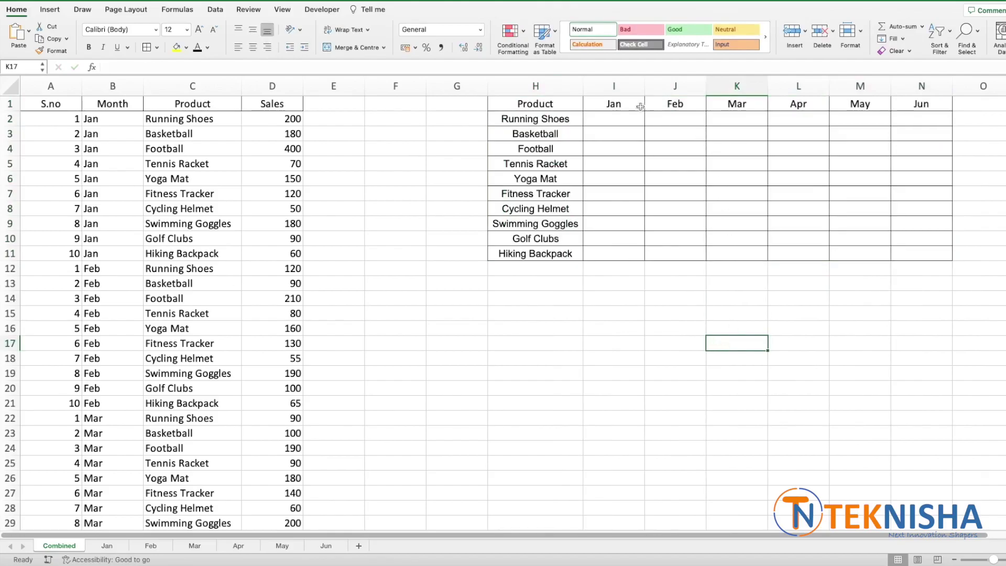
left_click_drag(622, 117, 617, 254)
left_click_drag(683, 119, 692, 251)
left_click(630, 119)
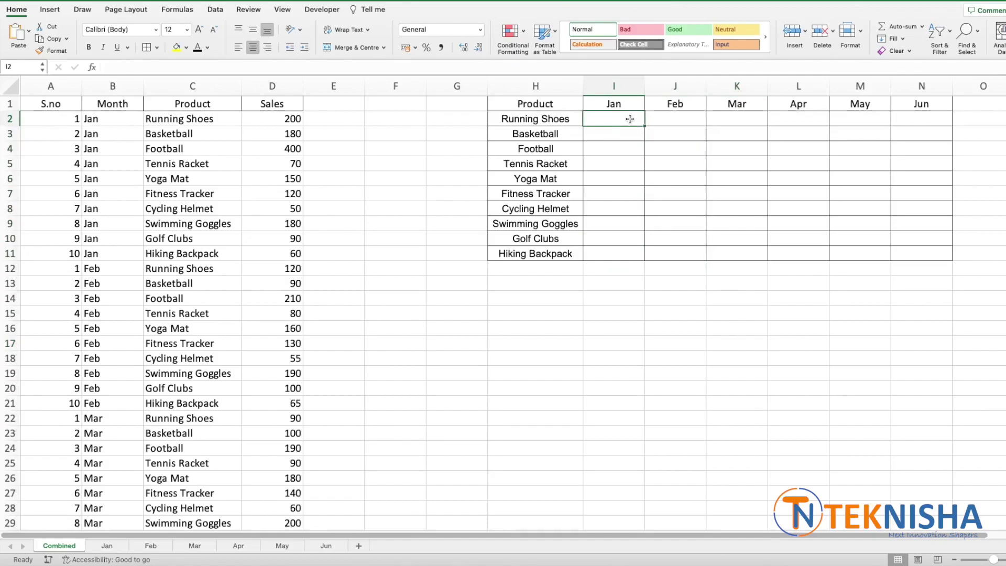
Step: Enter =HSTACK(Jan:Jun!D2:D11) in I2 to fill each product's Jan–Jun sales
type("=HST")
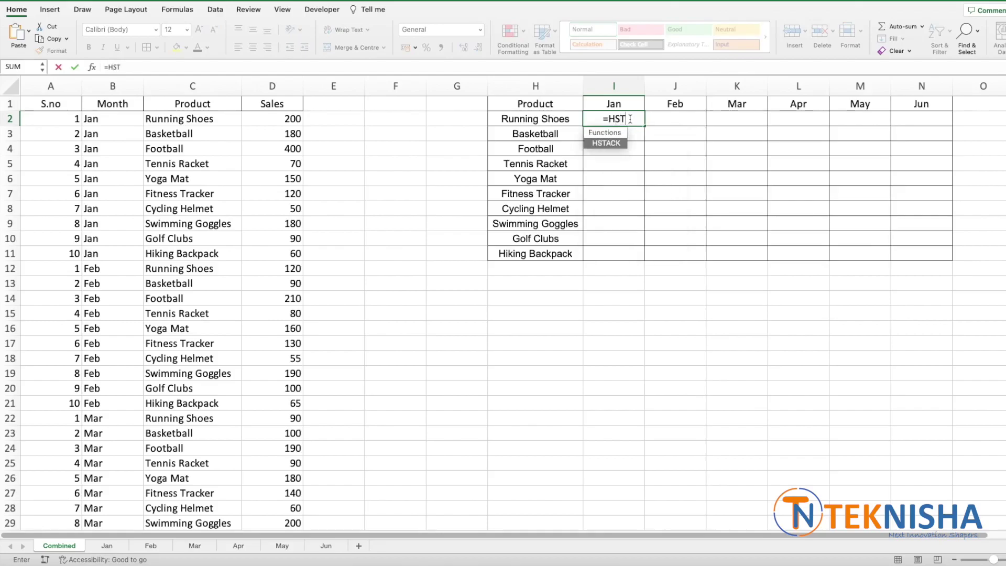
type("ACK(")
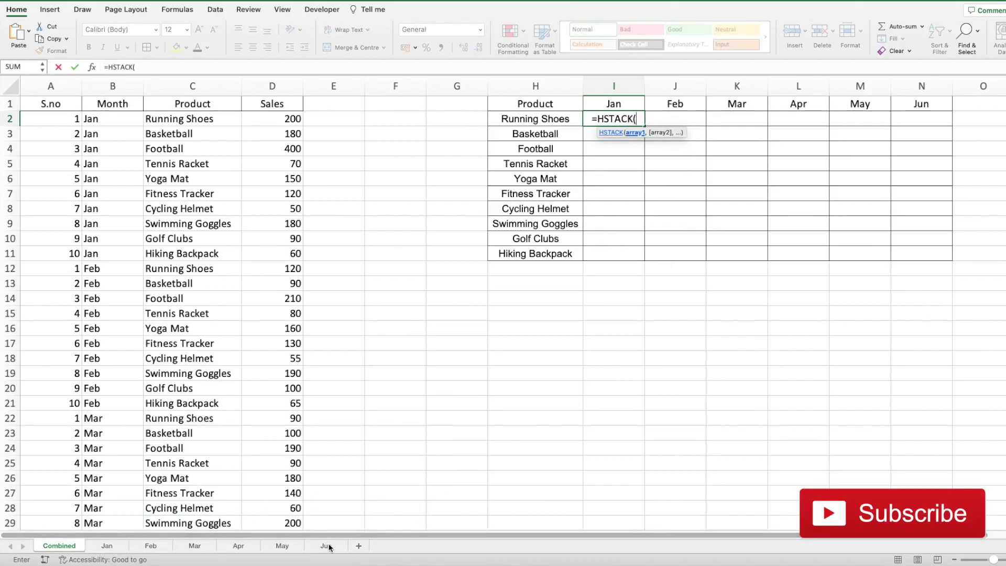
left_click(105, 546)
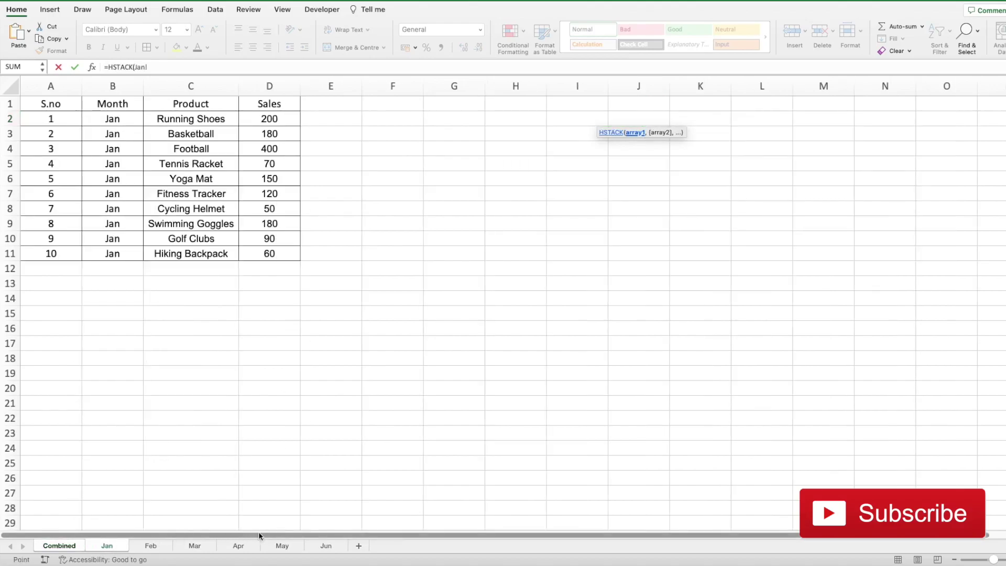
left_click(328, 547, "shift")
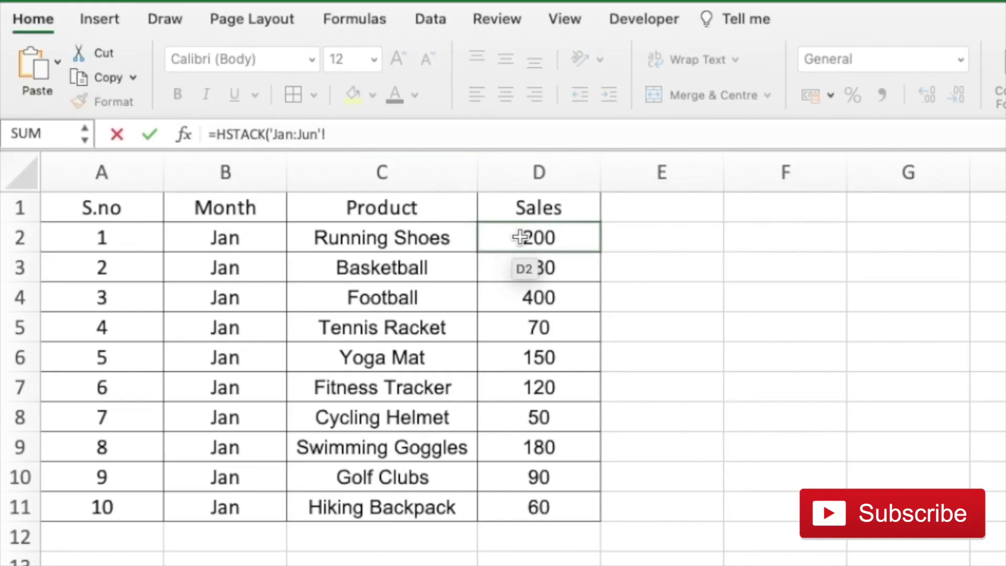
left_click_drag(520, 237, 520, 509)
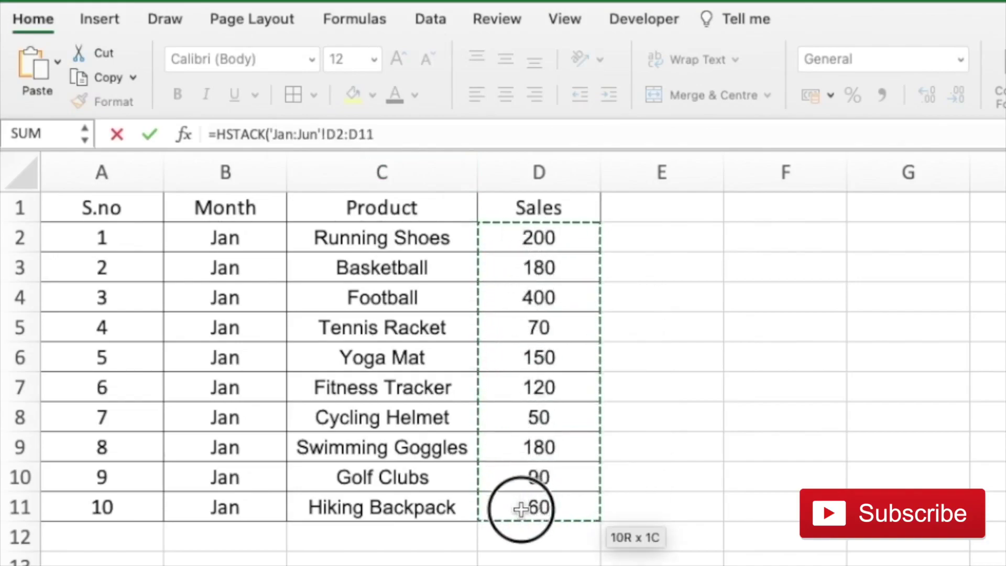
left_click(440, 128)
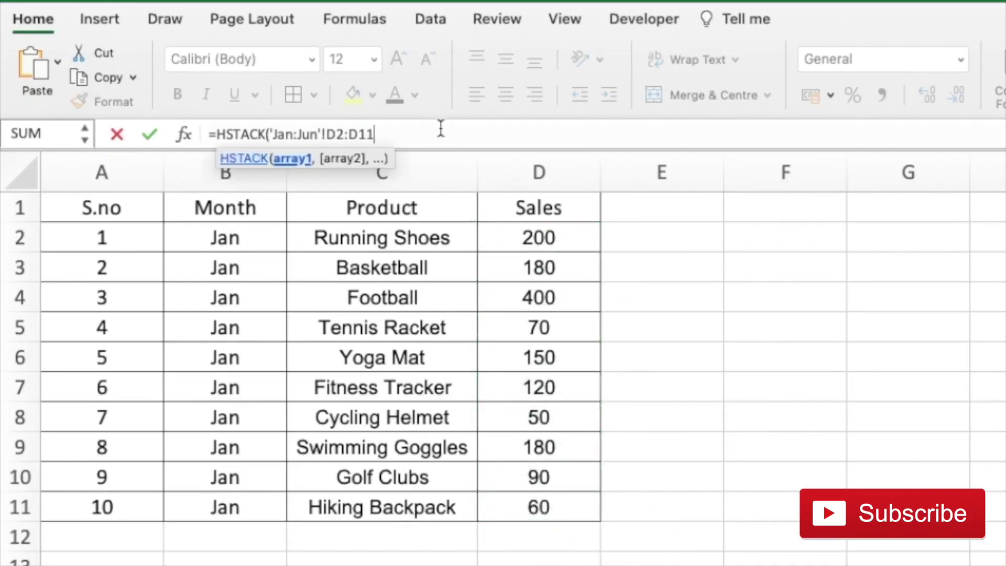
type(")")
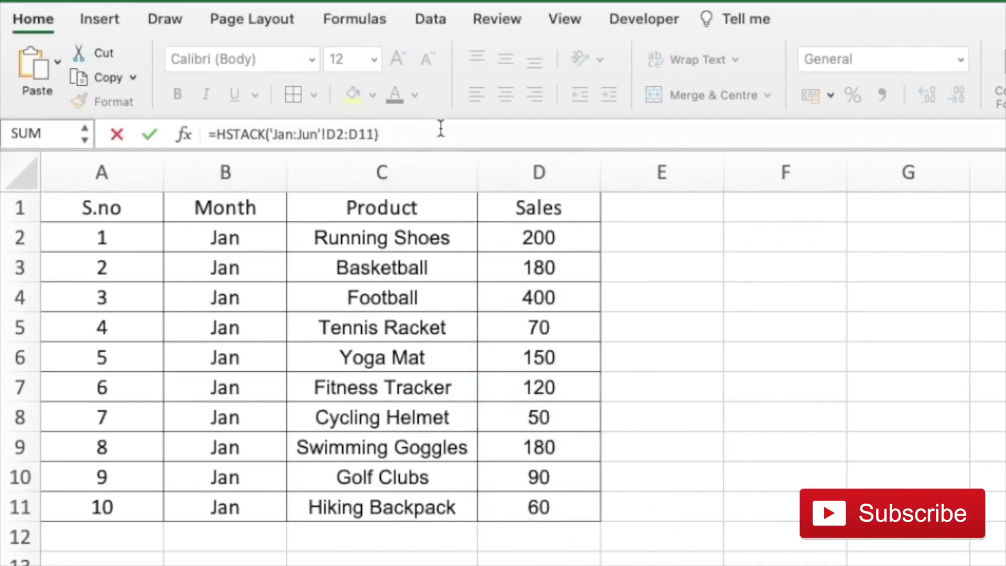
key("Return")
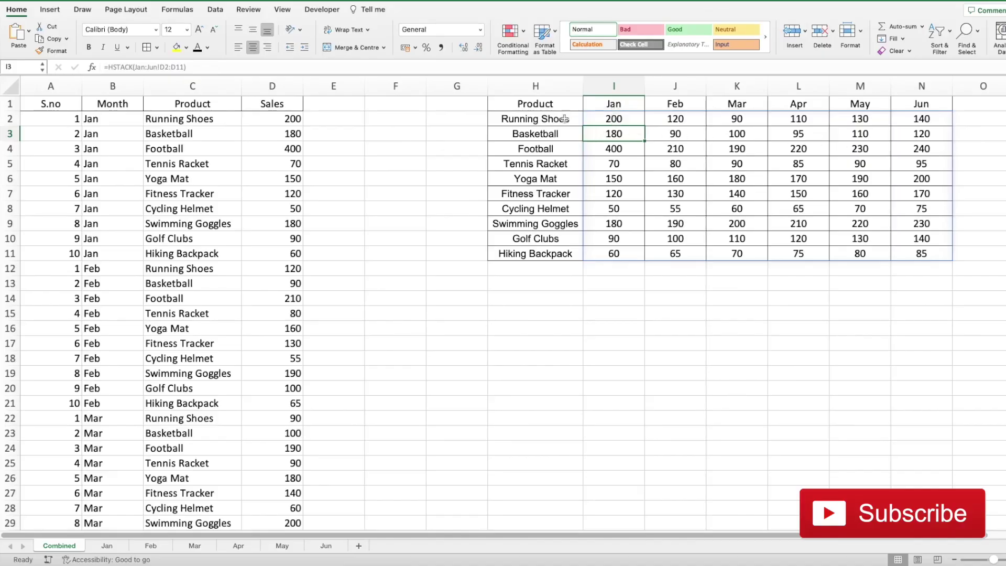
left_click_drag(573, 99, 943, 253)
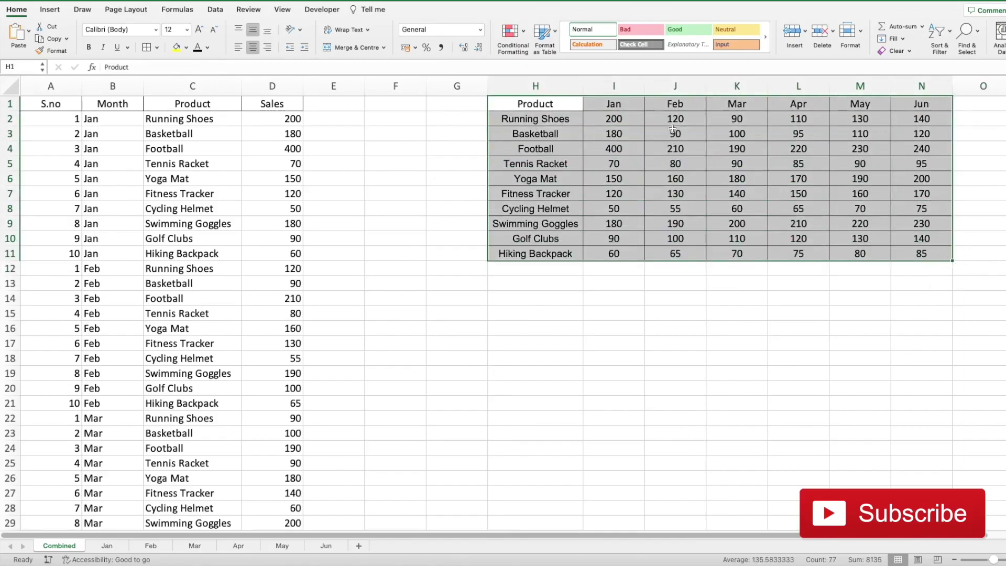